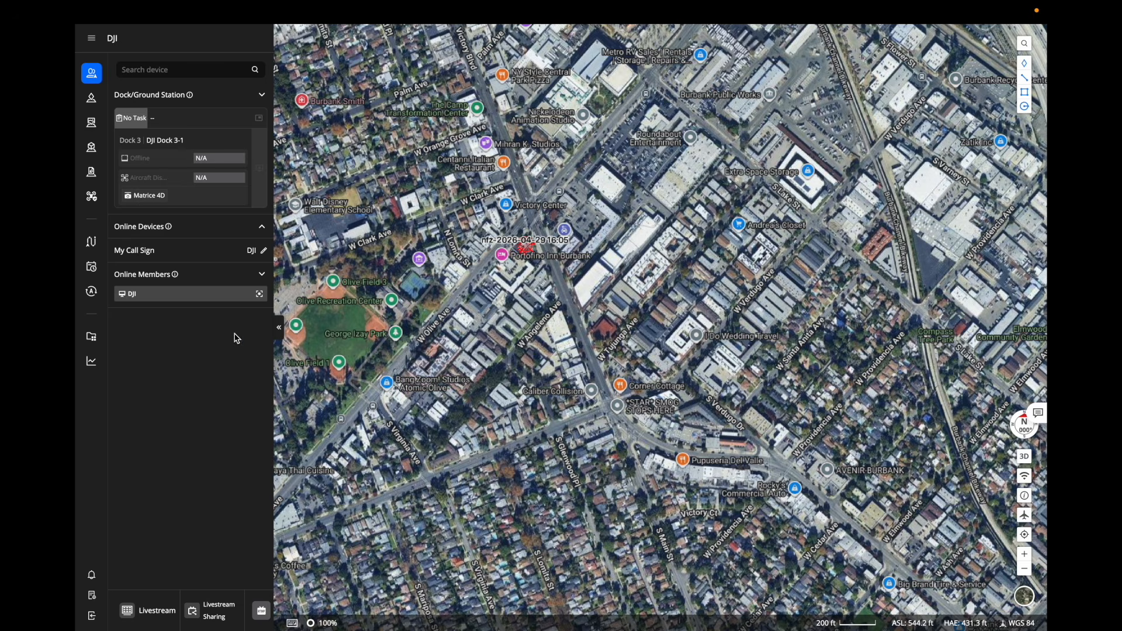
Go to the Resource Library's media files and bring up the Import Media Files page.
left_click(90, 339)
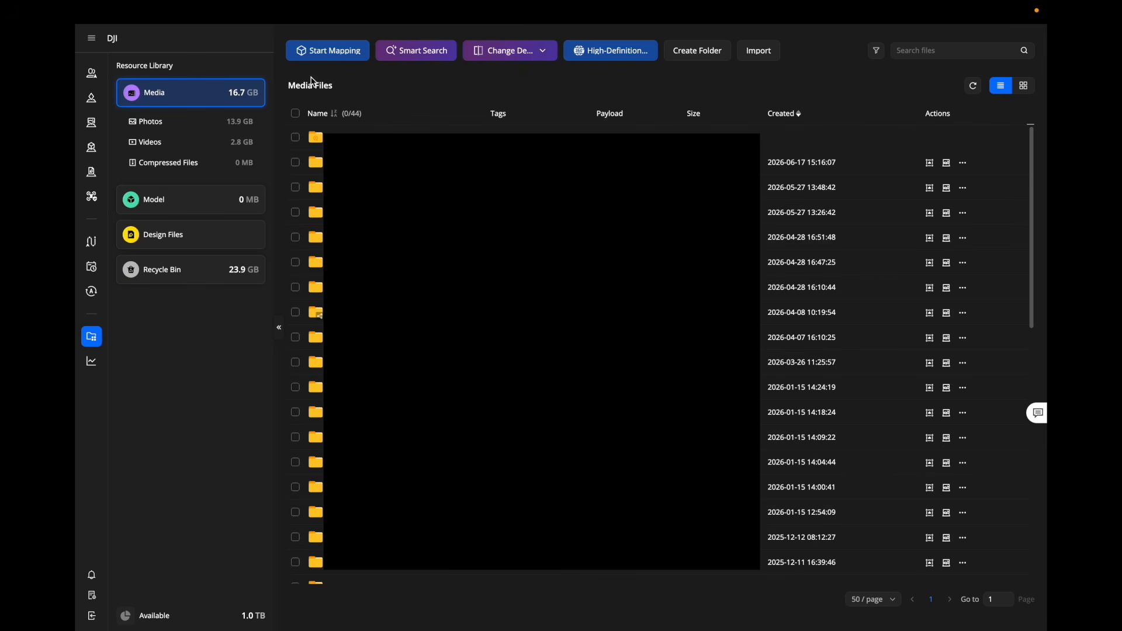
left_click(758, 51)
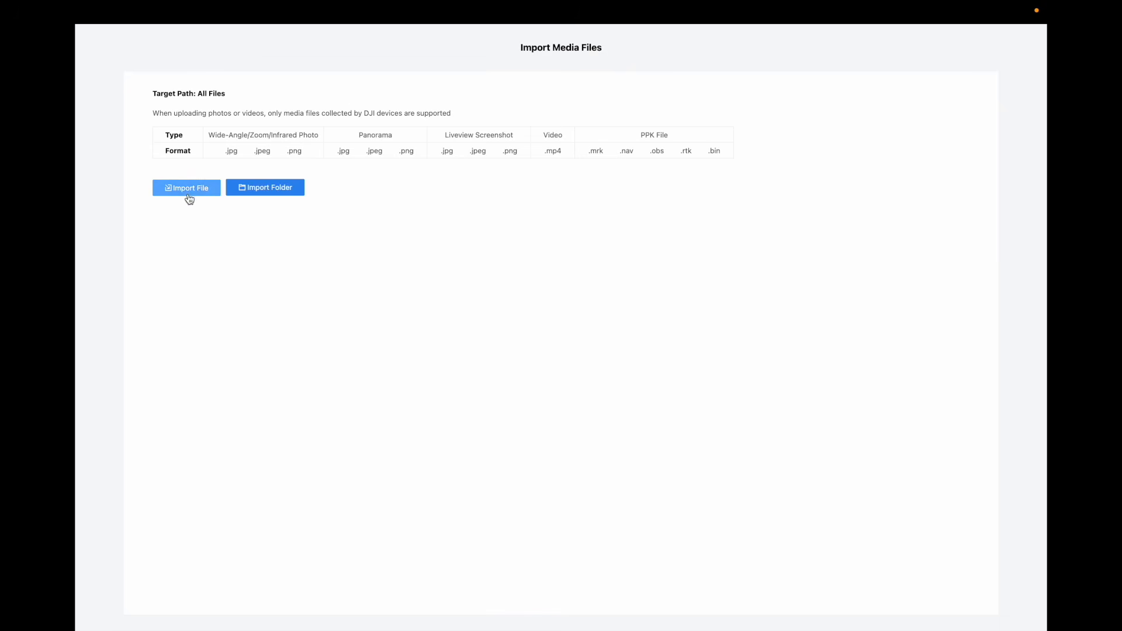
Upload the ChurchMapping folder of 732 photos from Downloads into the media library.
left_click(266, 189)
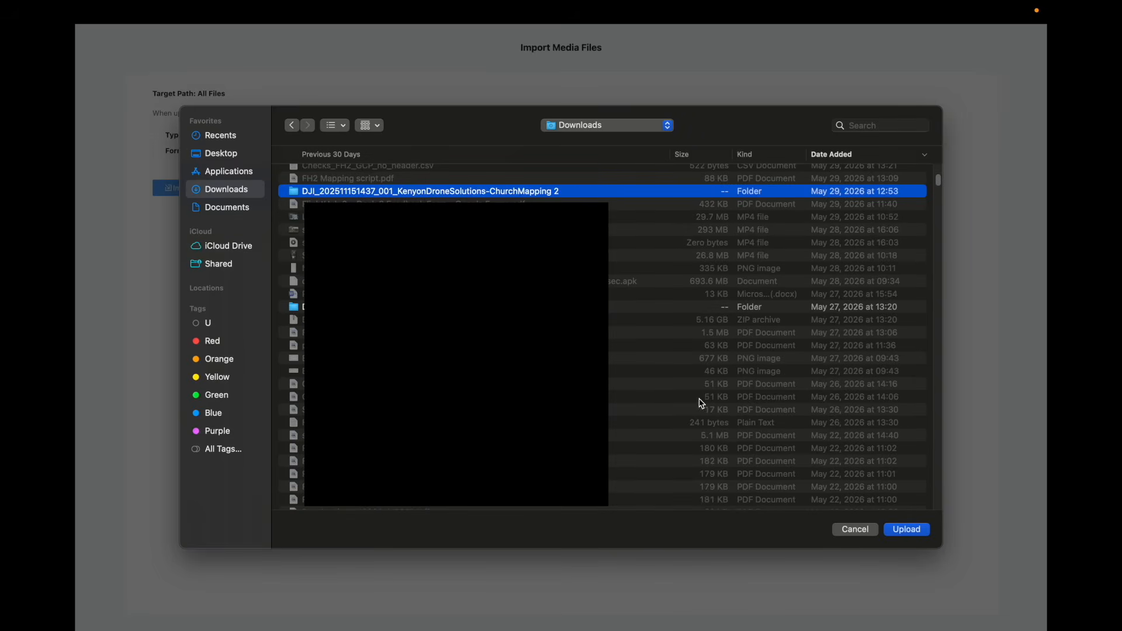
left_click(900, 532)
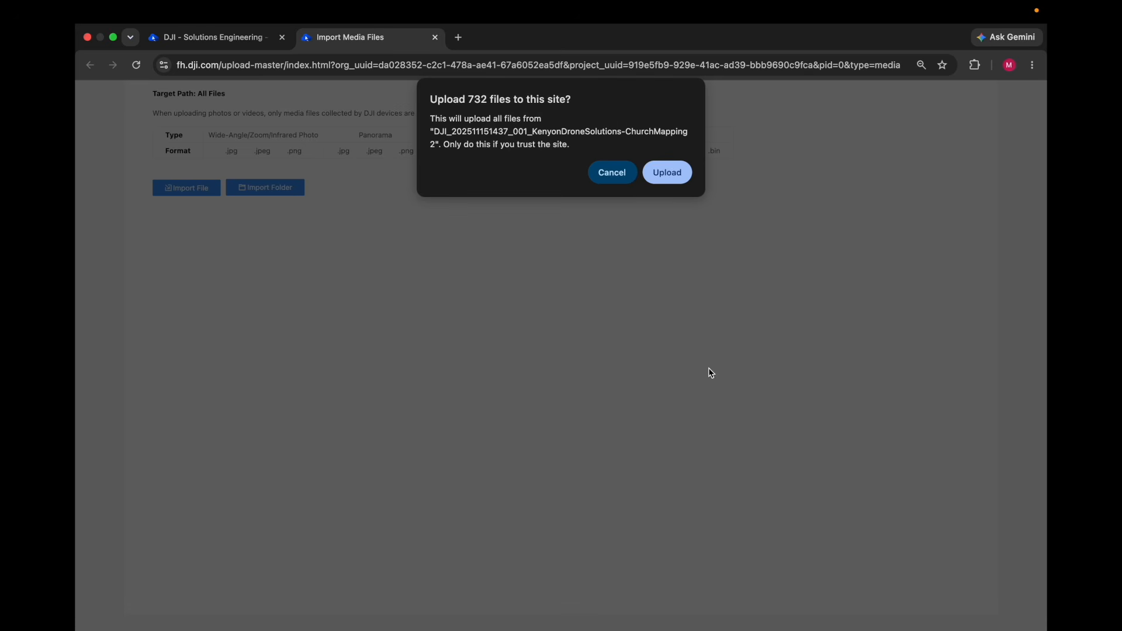
left_click(688, 175)
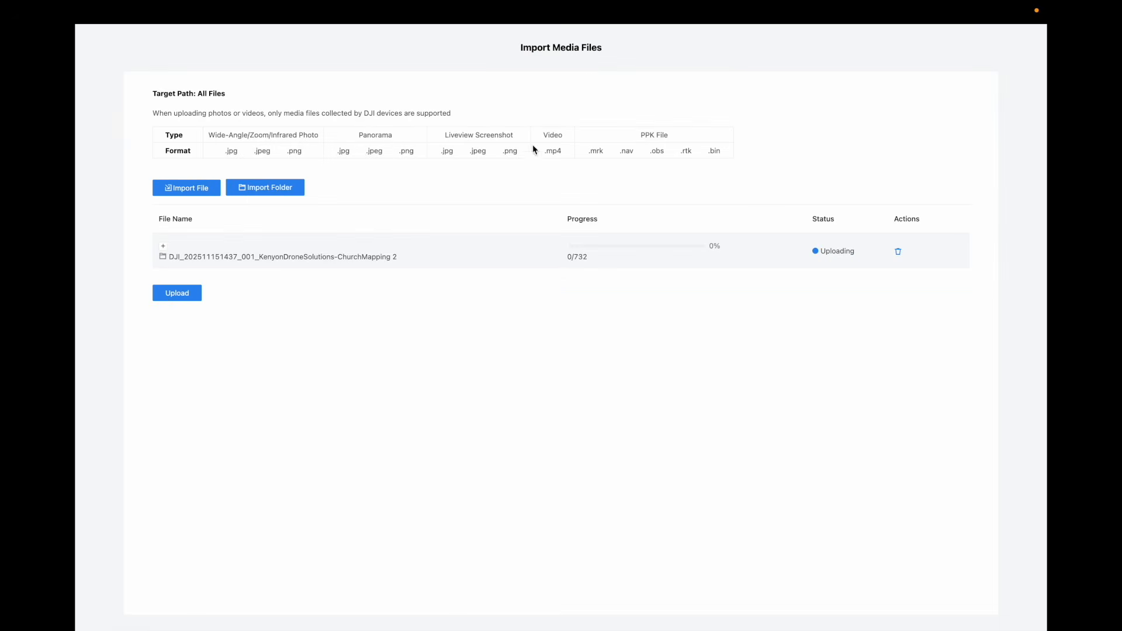
left_click(197, 293)
left_click(169, 293)
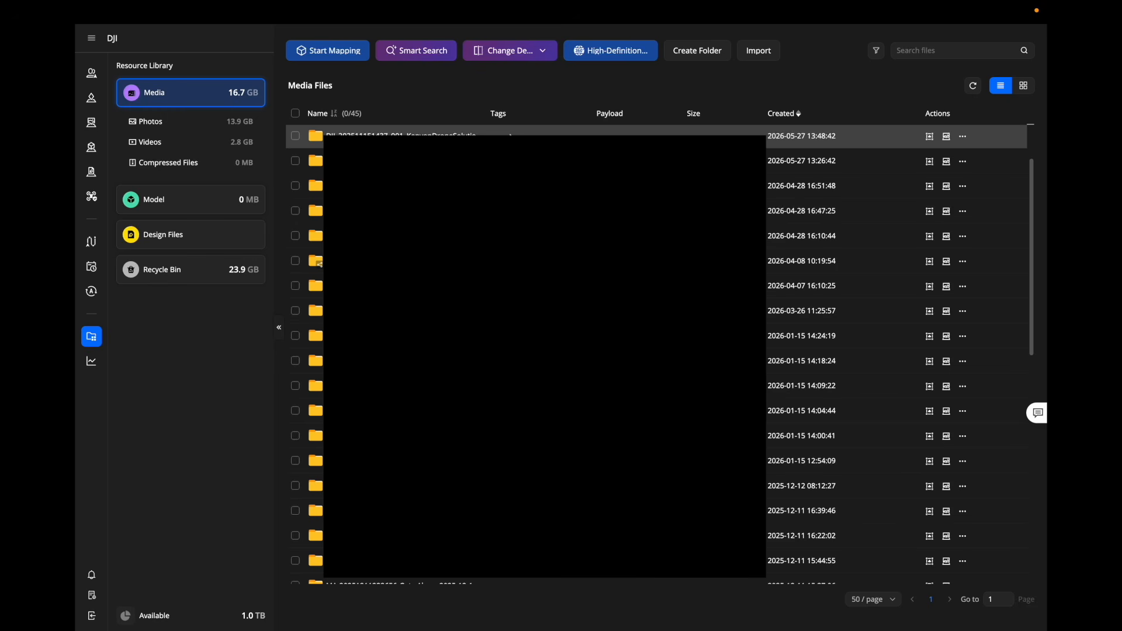
Create a new 3D Mapping task, keeping the Normal mapping scene.
left_click(327, 53)
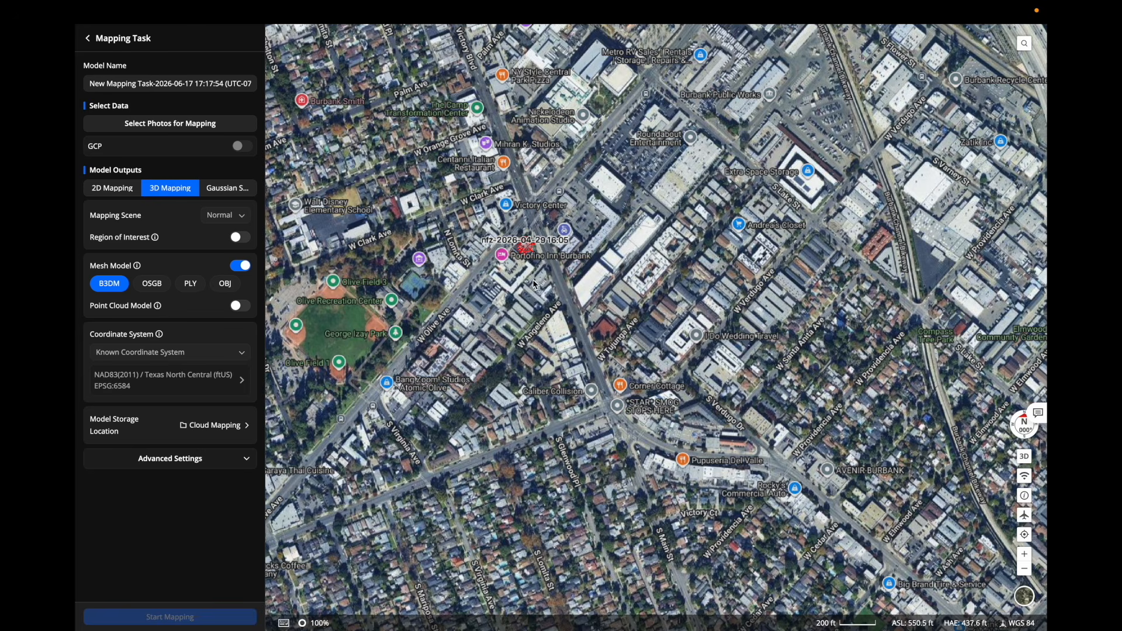
left_click(163, 194)
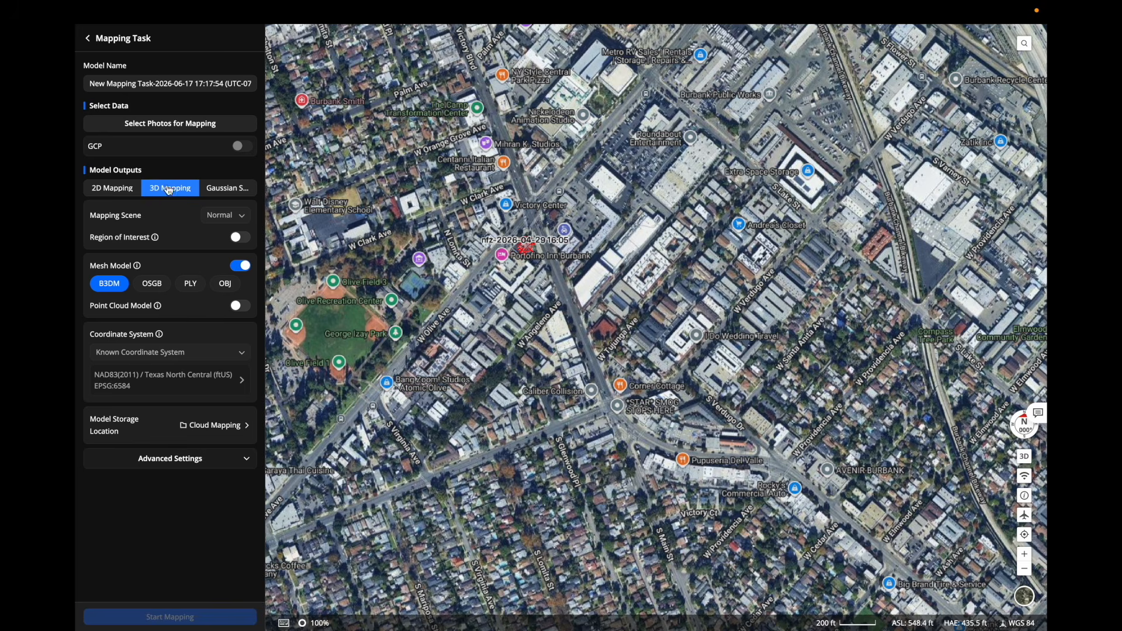
left_click(244, 217)
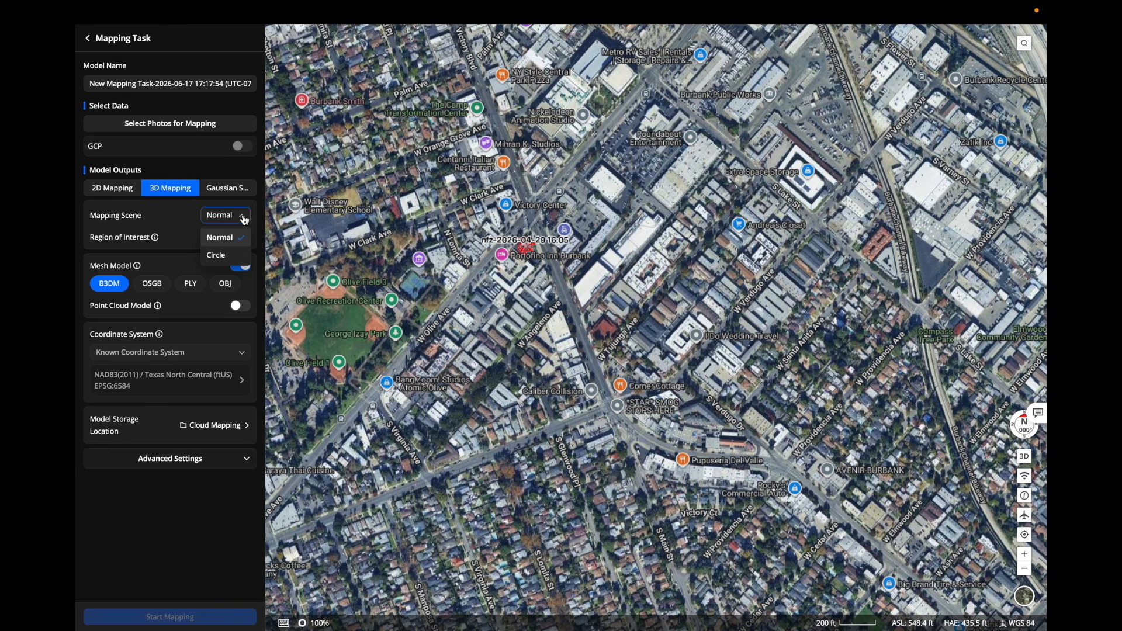
left_click(244, 219)
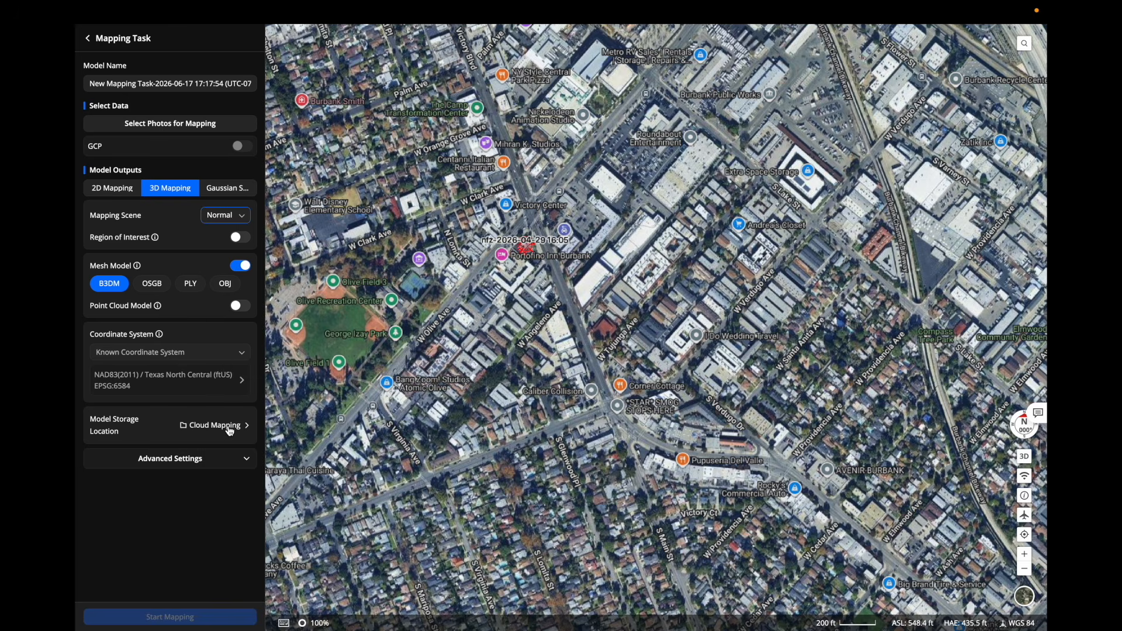
Expand the advanced processing settings of the mapping task and review them.
left_click(247, 459)
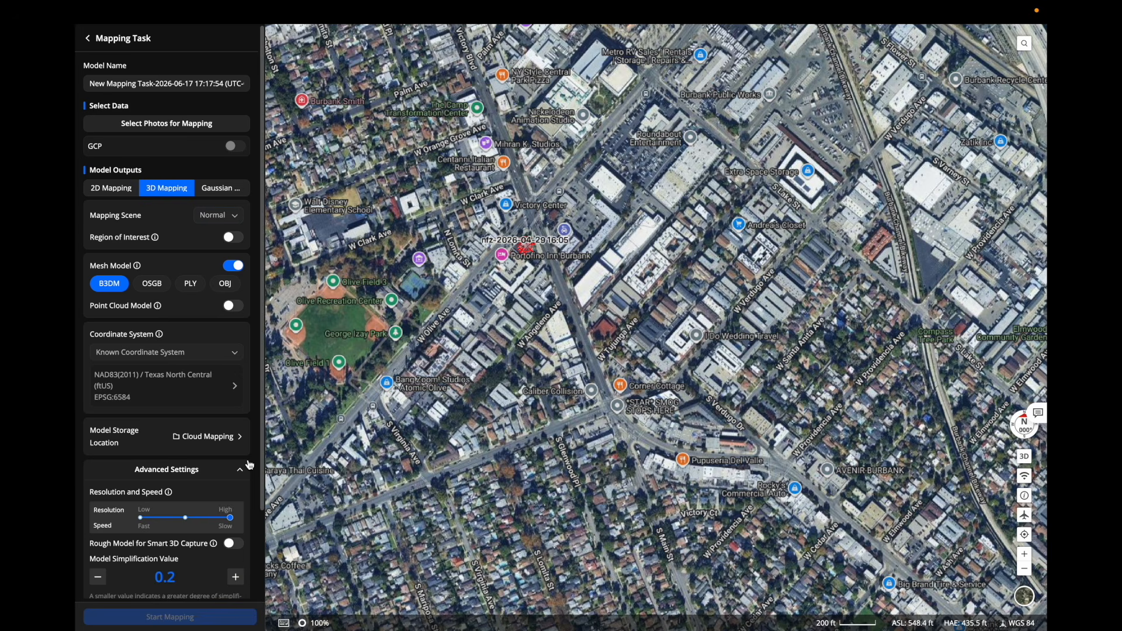
scroll(250, 465, "down", 3)
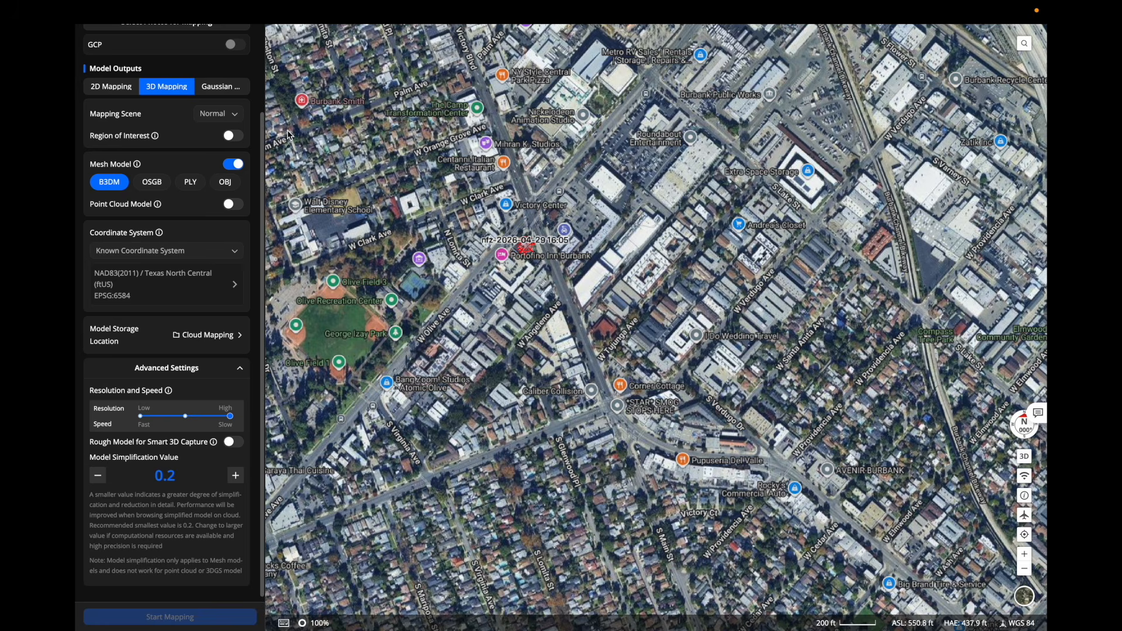
scroll(231, 123, "up", 3)
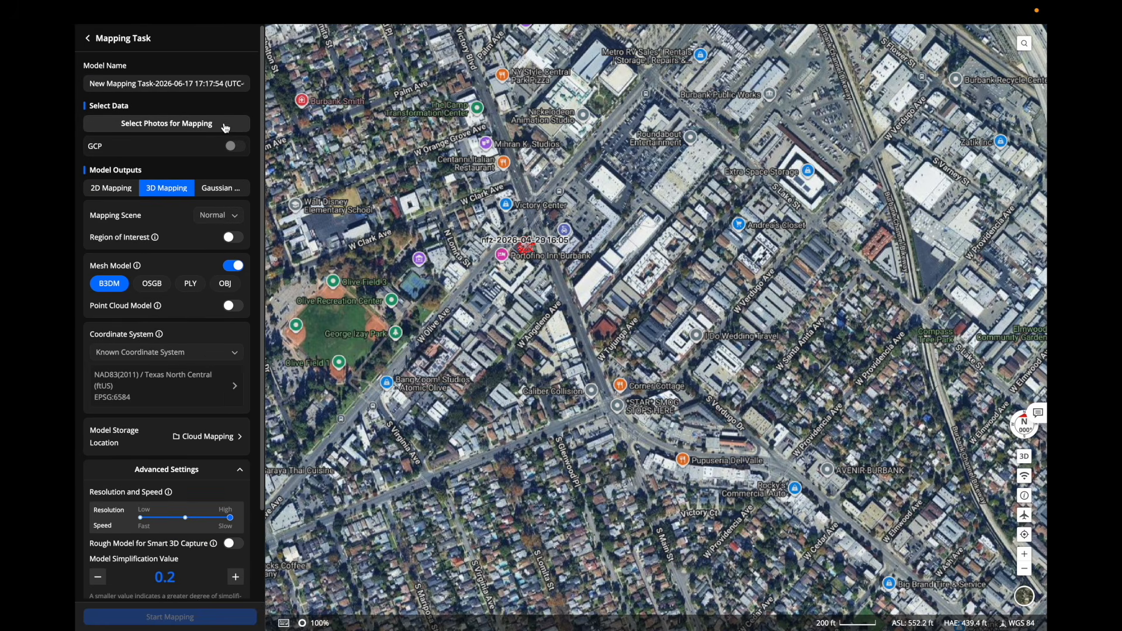
Select the 726-photo church mapping folder as the photos for mapping.
left_click(225, 128)
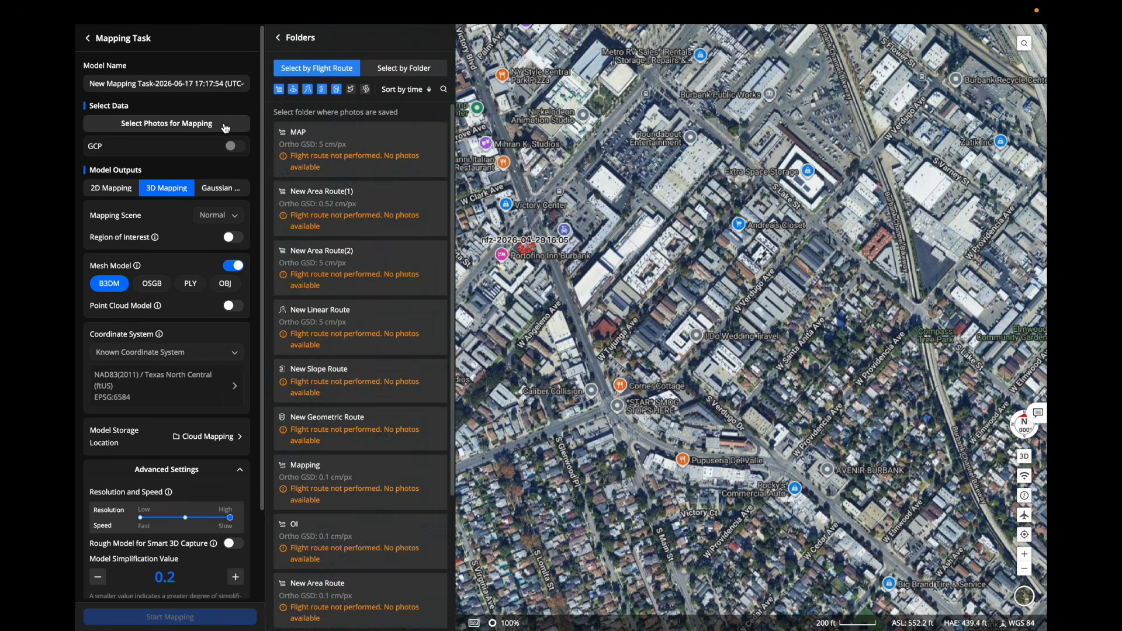
left_click(392, 78)
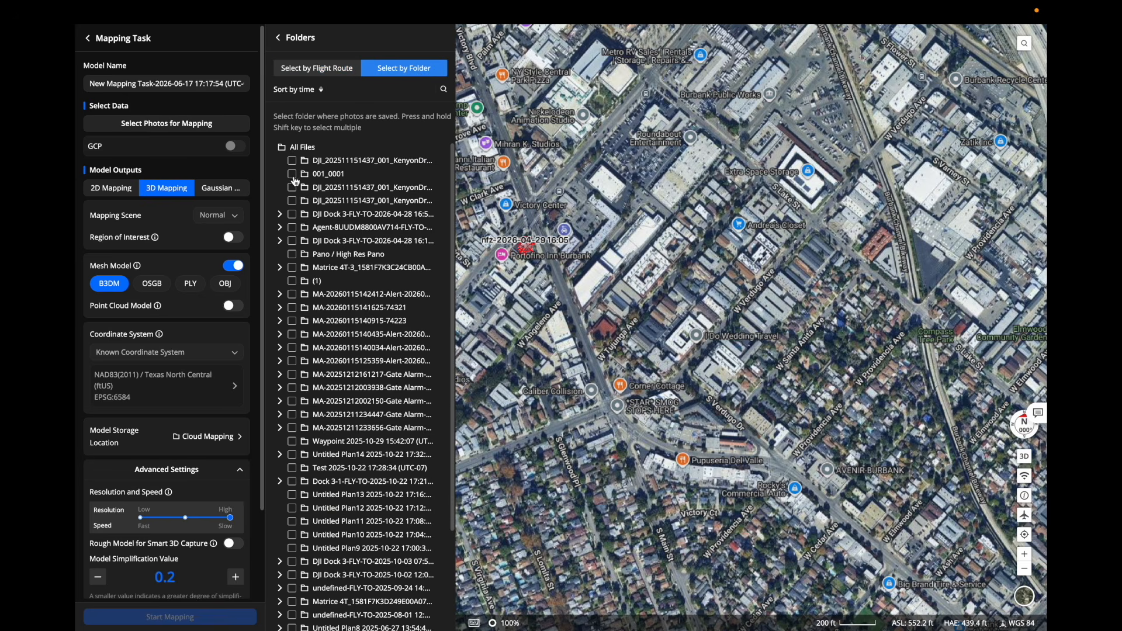
left_click(292, 188)
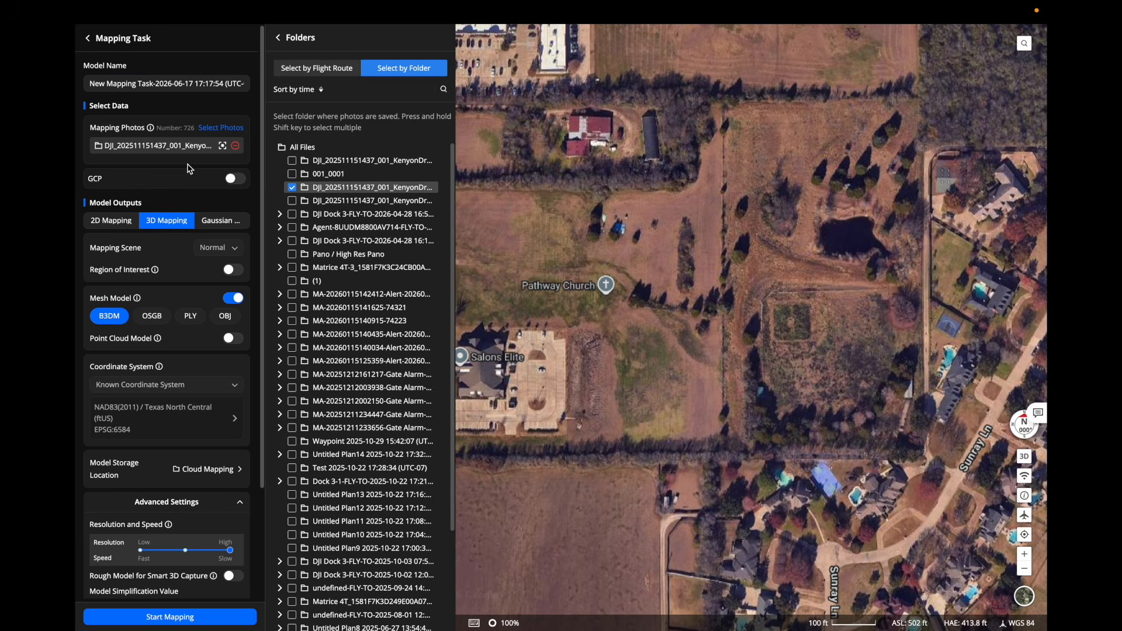
left_click(278, 38)
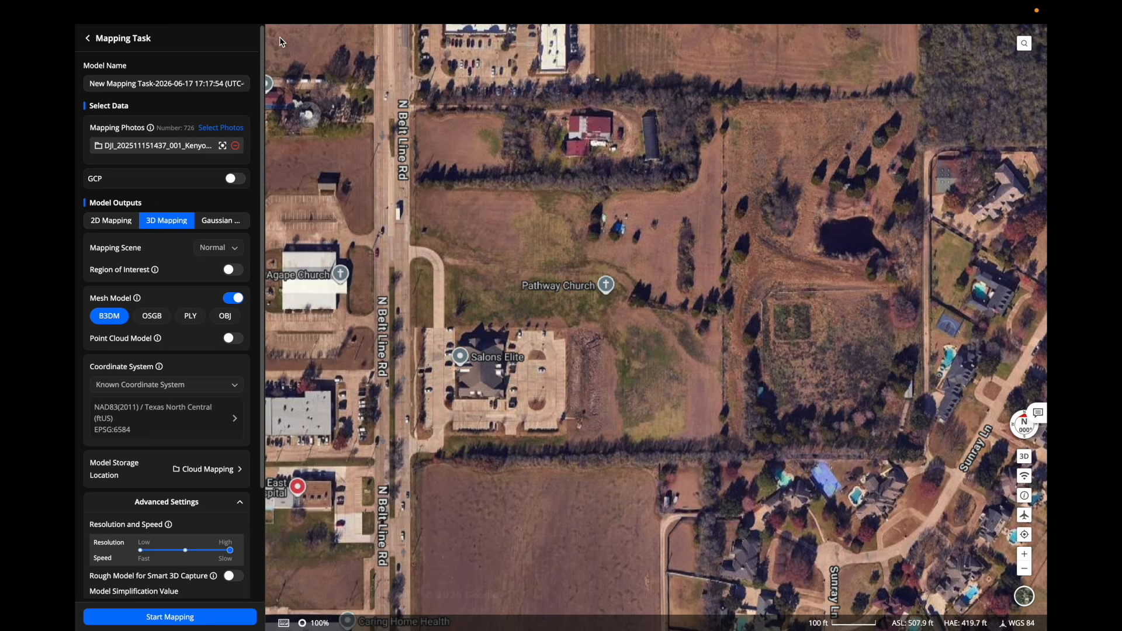
Rename the model to 'First Map Processing Demo'.
left_click(89, 84)
key("ctrl+a")
type("First Map Processing Demo")
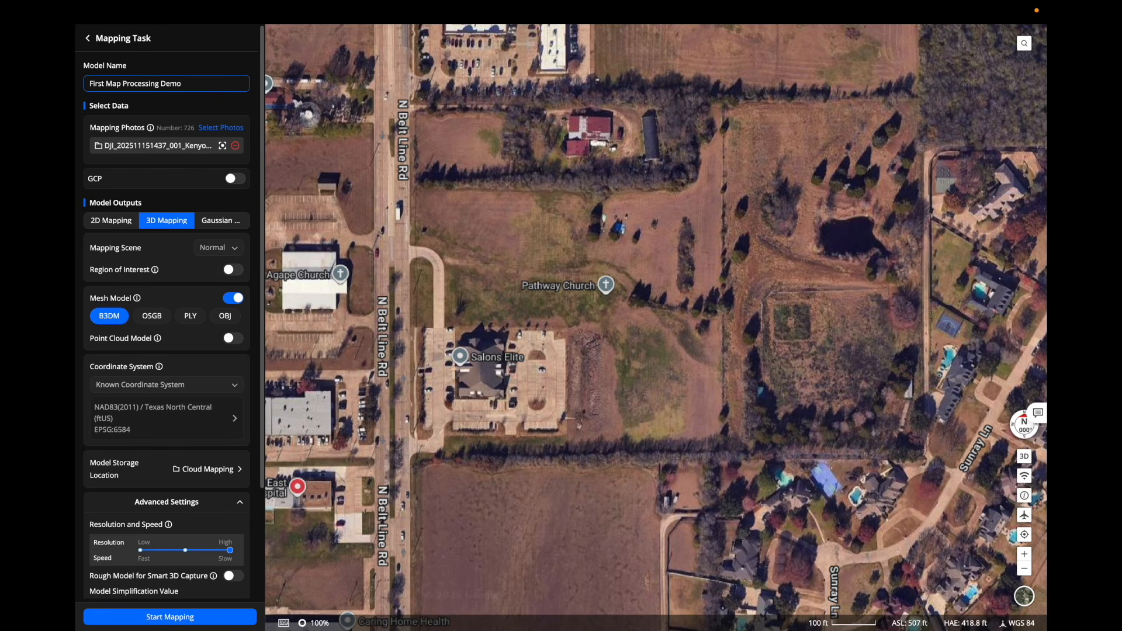
Enable GCPs and open the horizontal coordinate system setting, keeping Known Coordinate System.
left_click(233, 179)
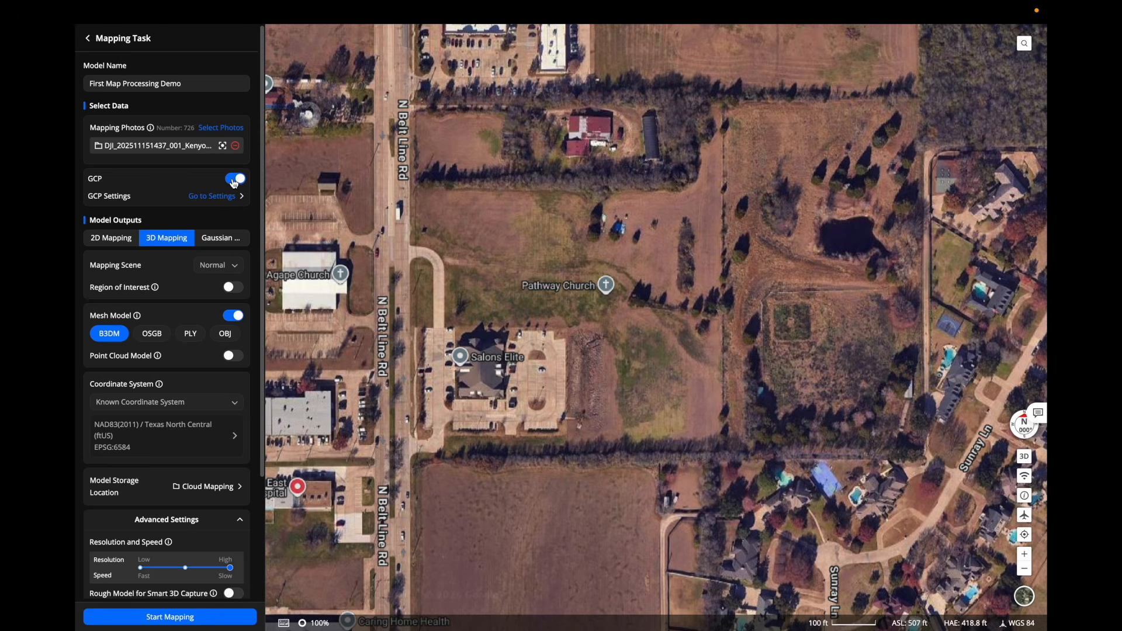
left_click(234, 198)
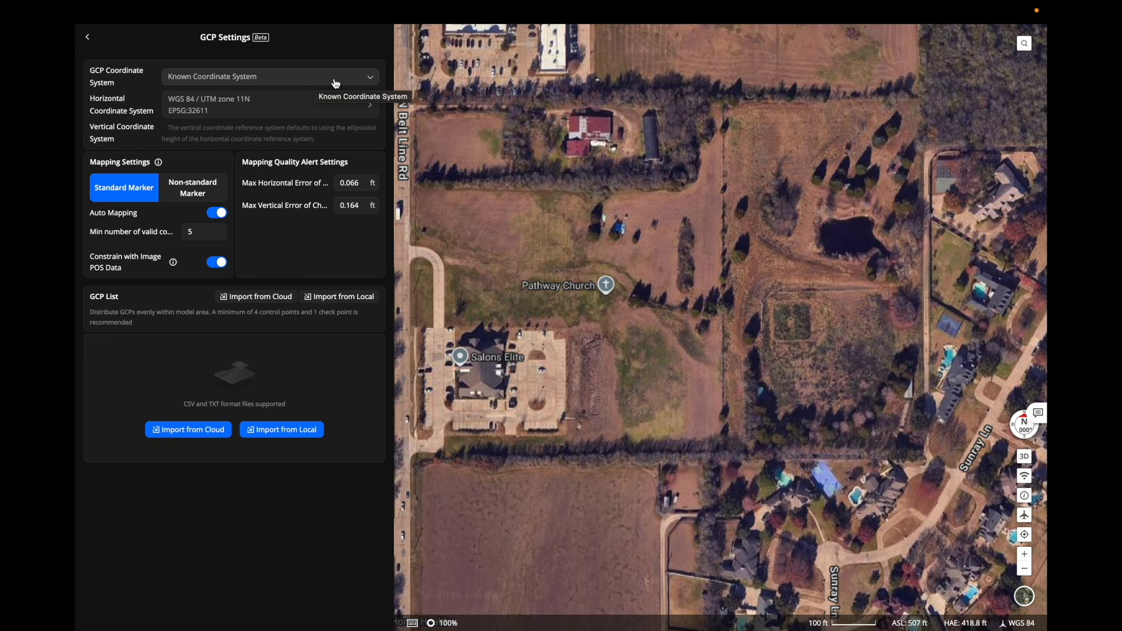
left_click(371, 82)
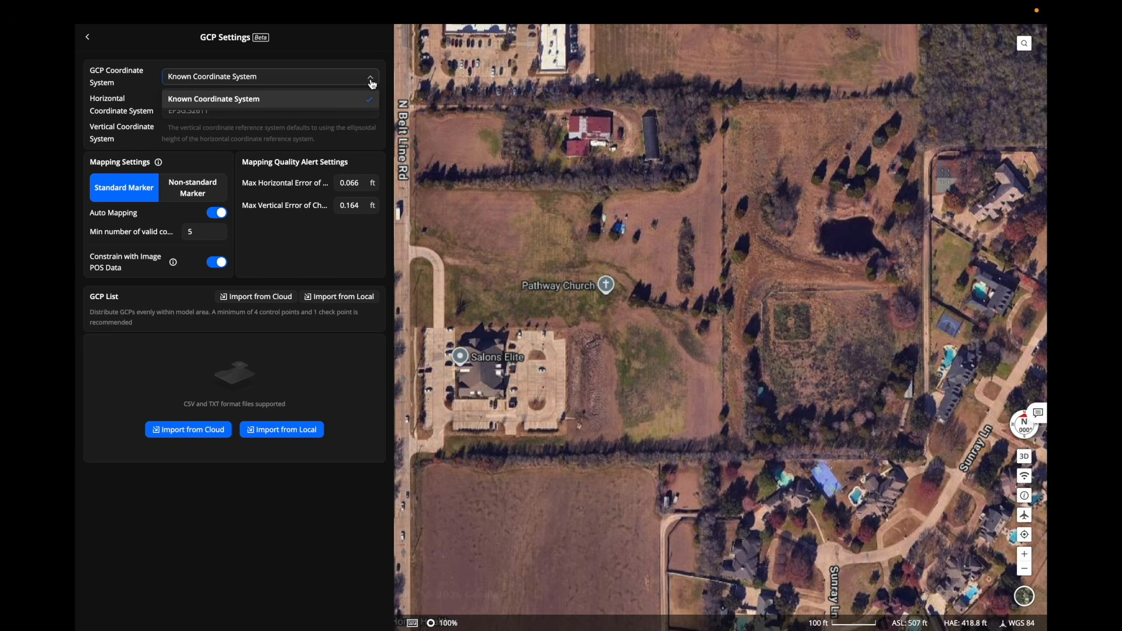
left_click(372, 83)
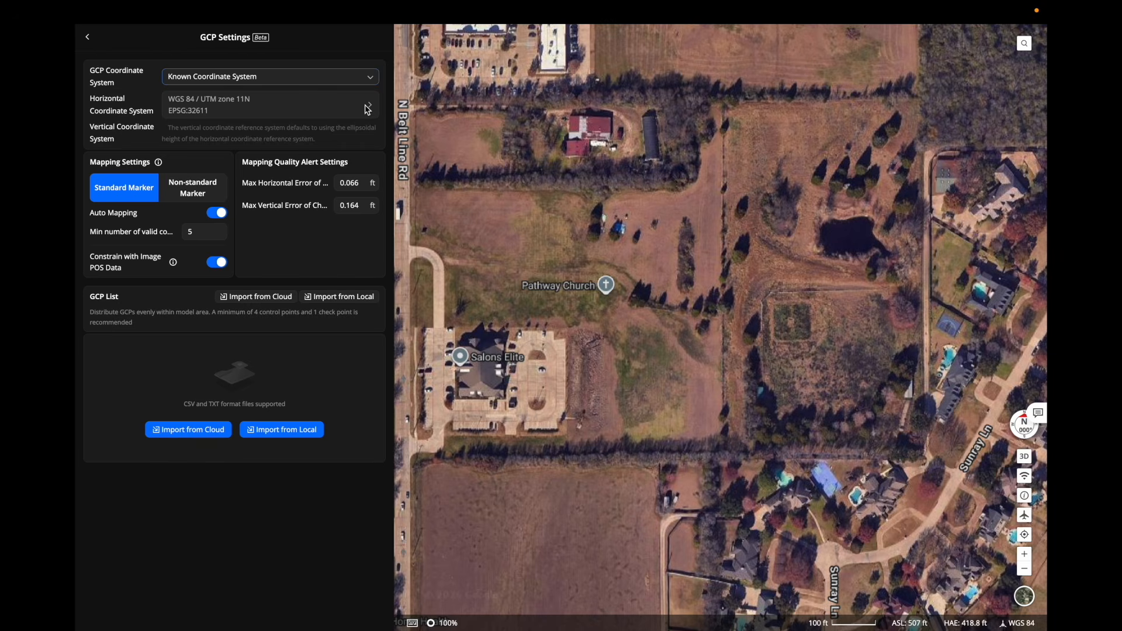
left_click(368, 108)
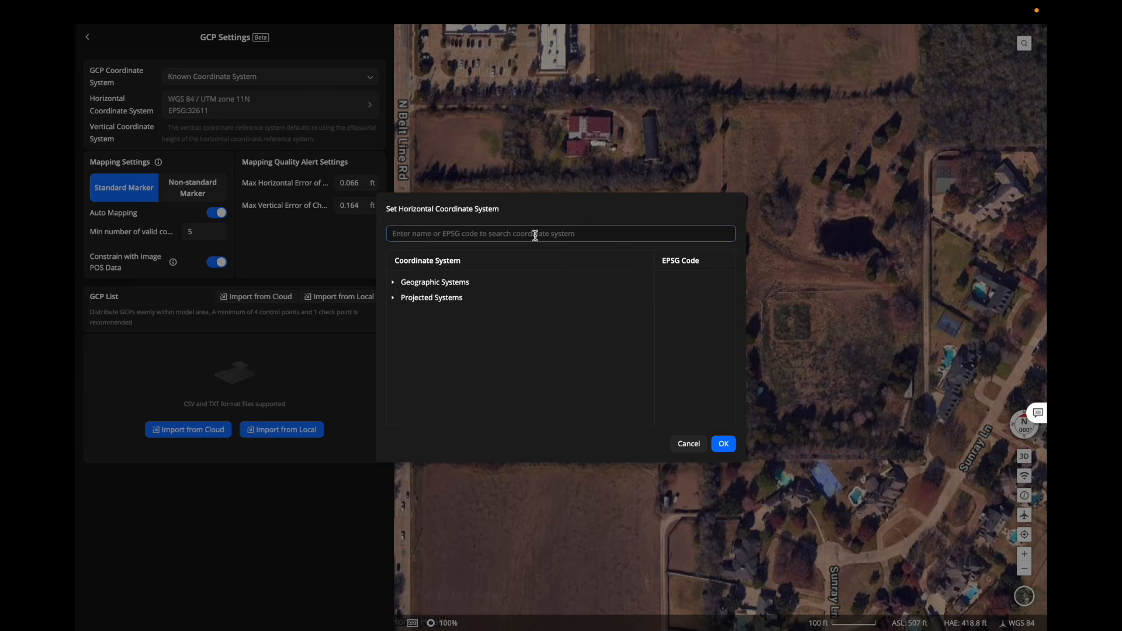
Set the GCP horizontal system to NAD83(2011) / Texas North Central (ftUS), EPSG:6584.
type("6584")
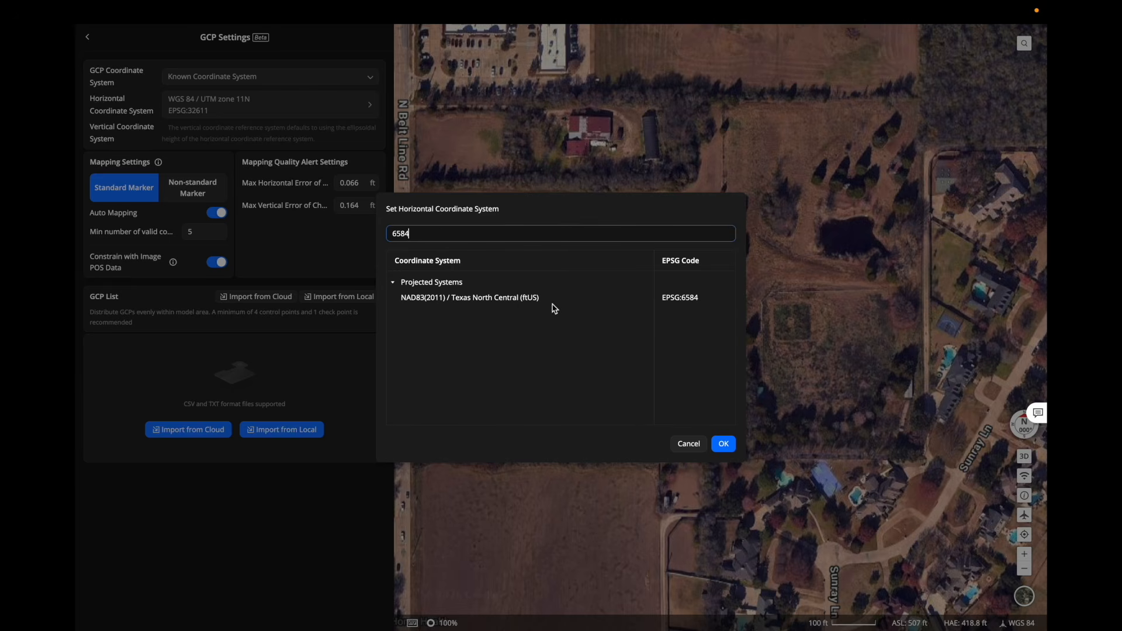
left_click(550, 303)
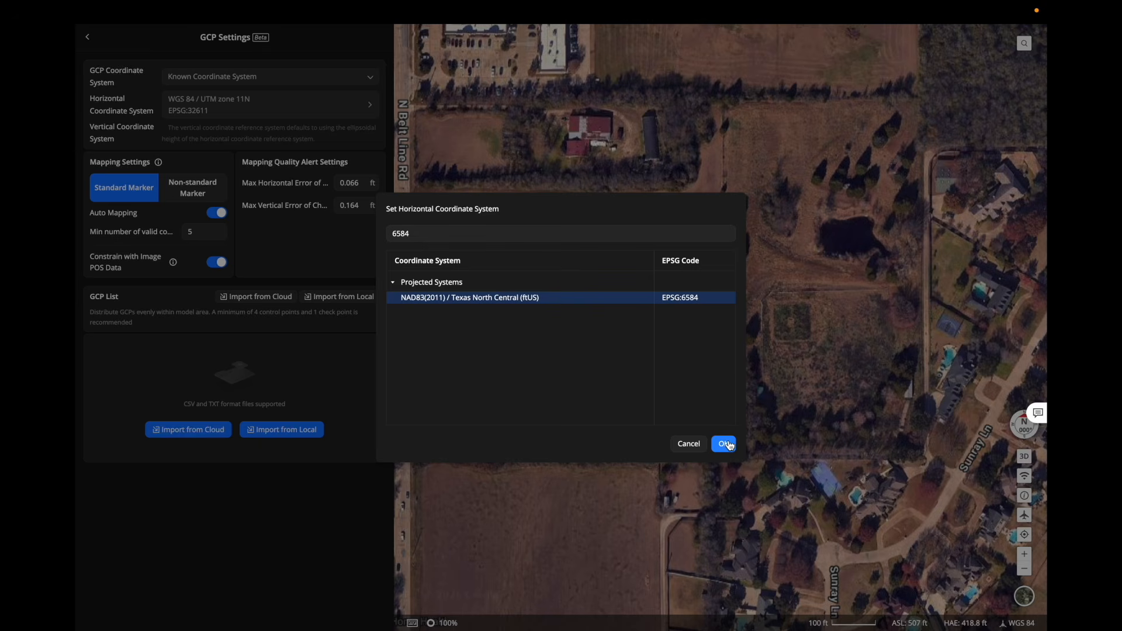
left_click(725, 444)
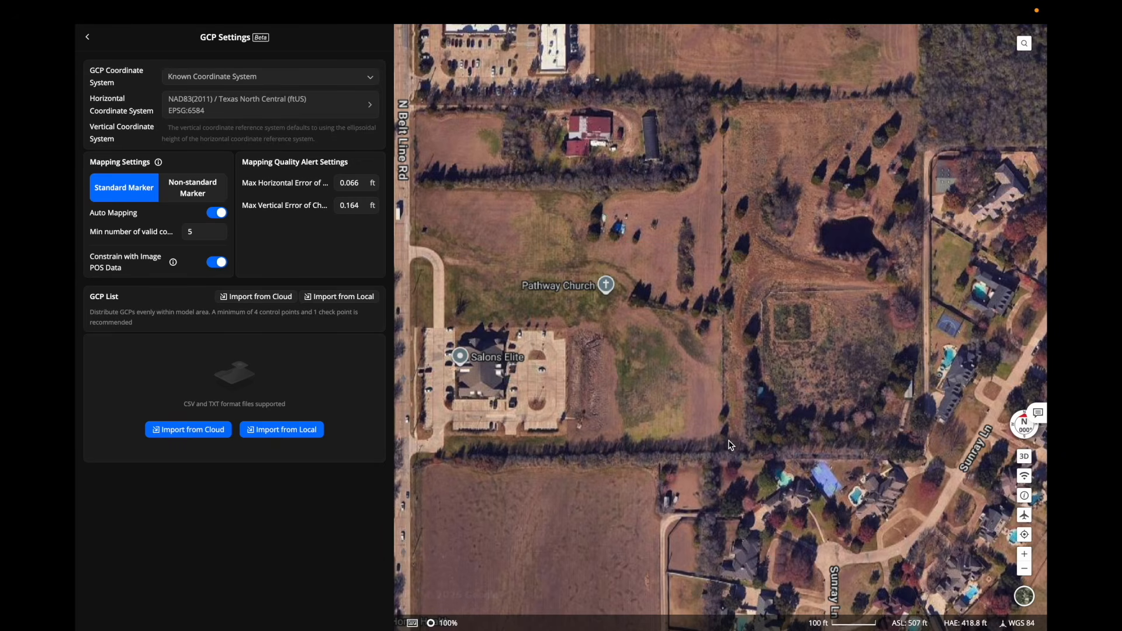
Switch GCP marking to non-standard markers.
left_click(189, 198)
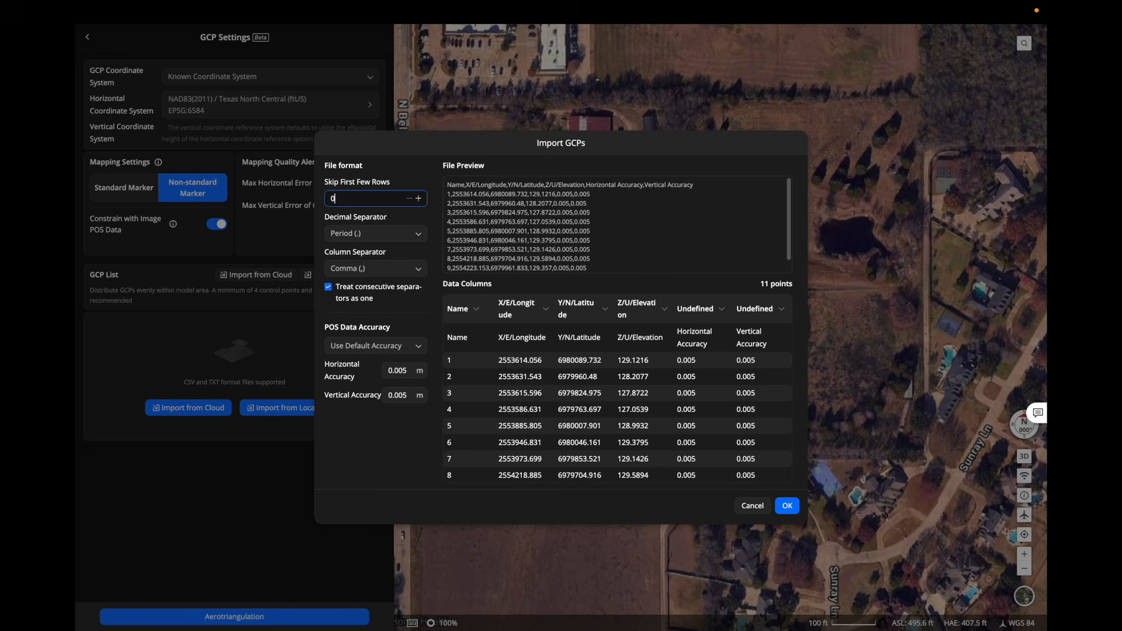
Import the ten ground control points, skipping 1 header row.
key("BackSpace")
type("1")
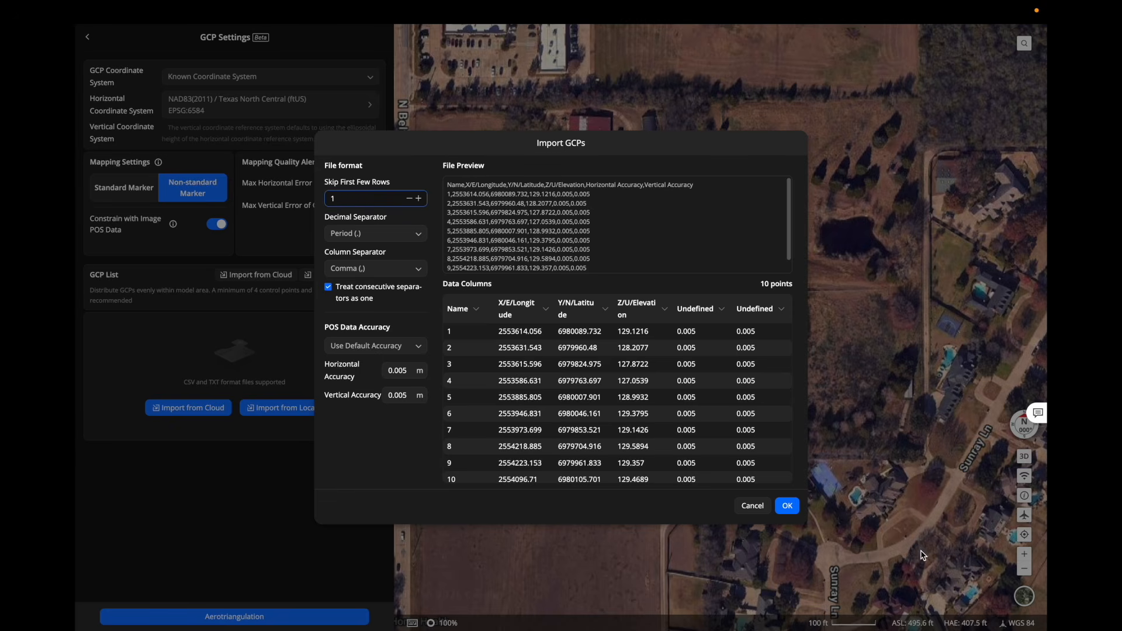
left_click(788, 506)
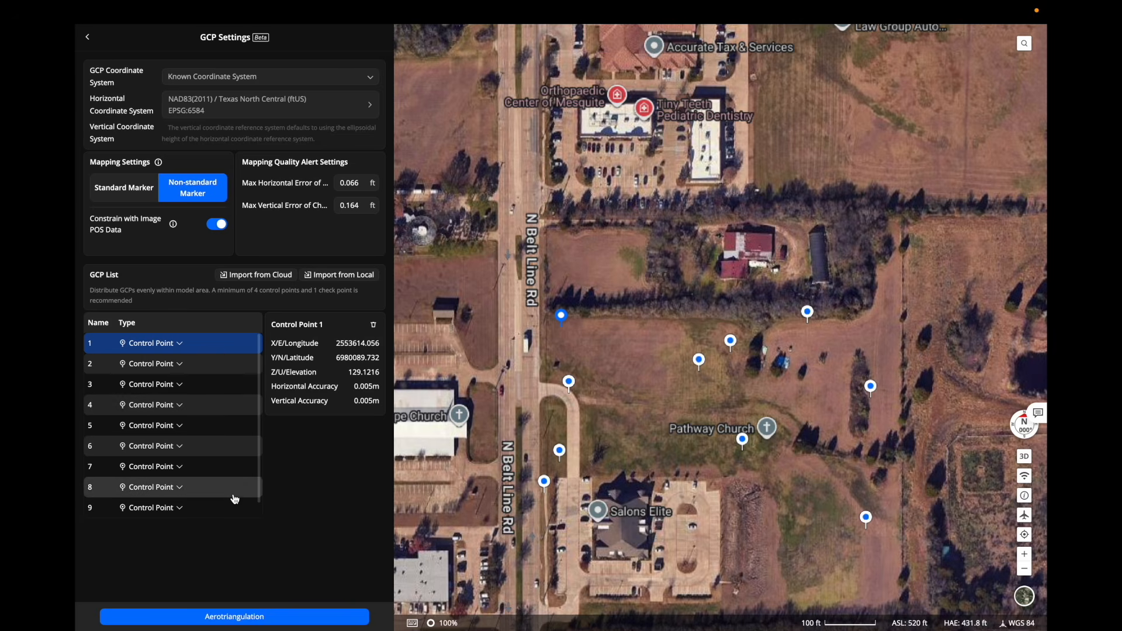
Change point 1's type to Check Point and start aerotriangulation.
scroll(235, 499, "down", 1)
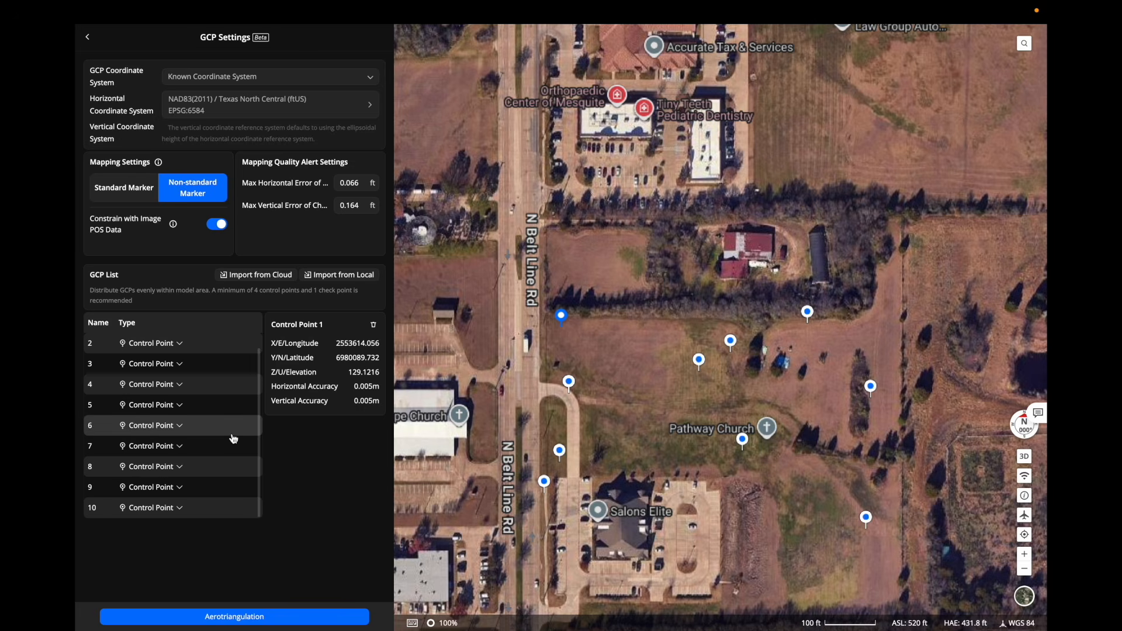
scroll(234, 440, "up", 1)
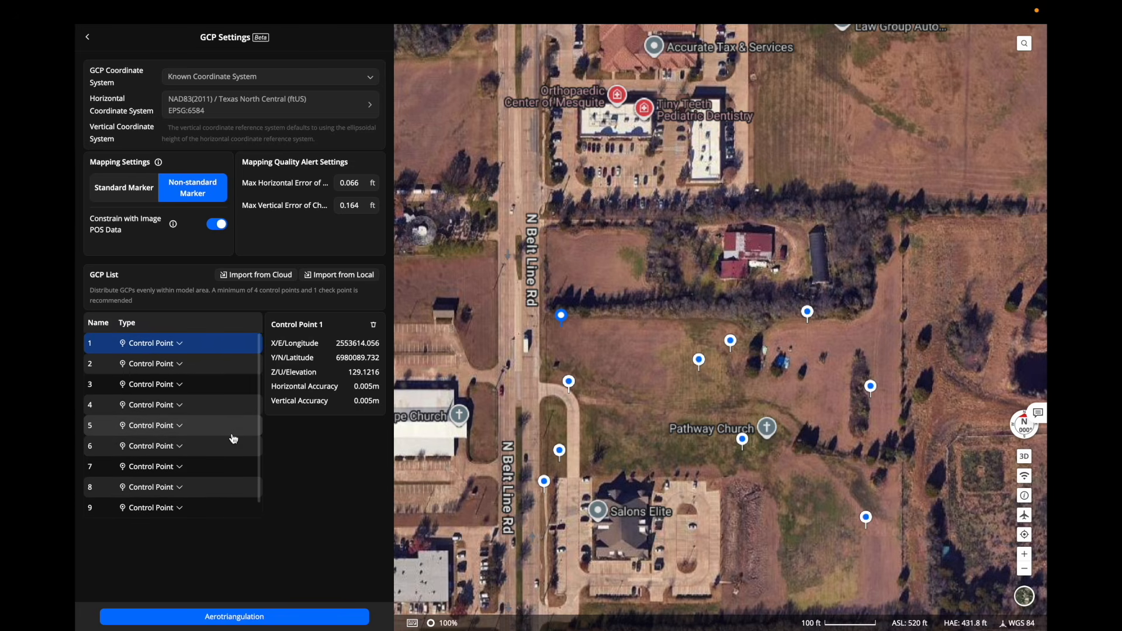
left_click(174, 347)
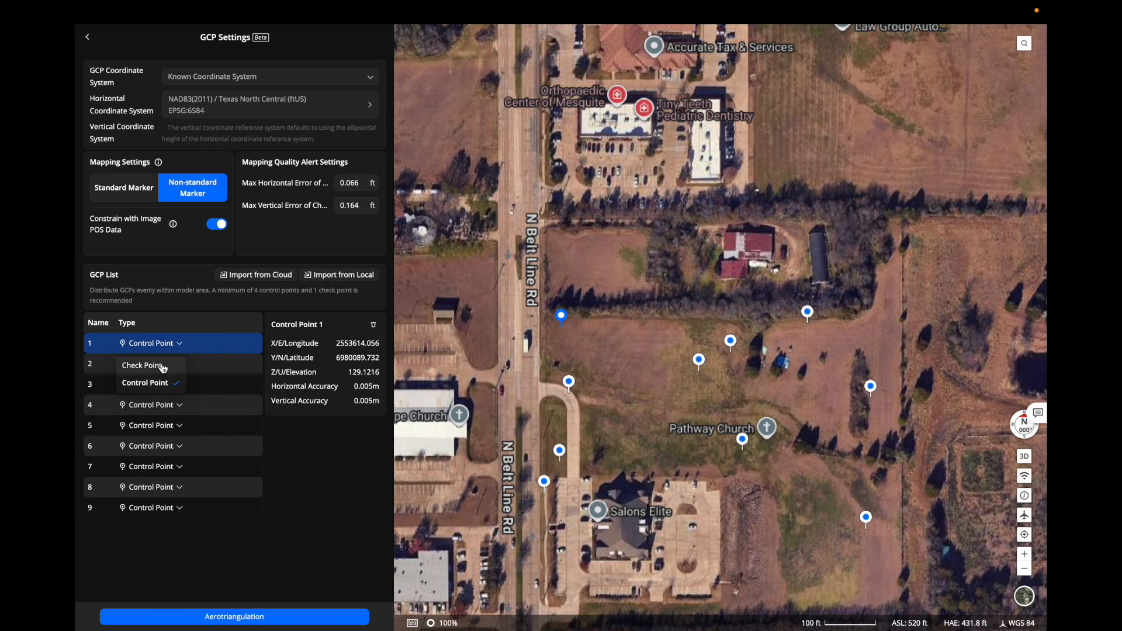
left_click(163, 366)
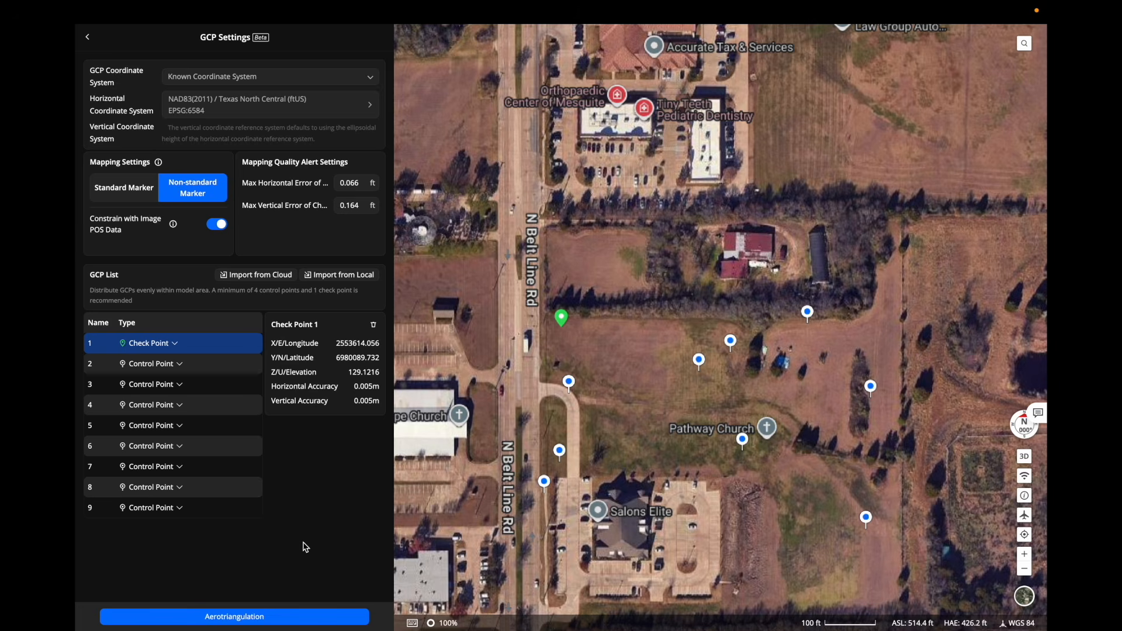
left_click(299, 621)
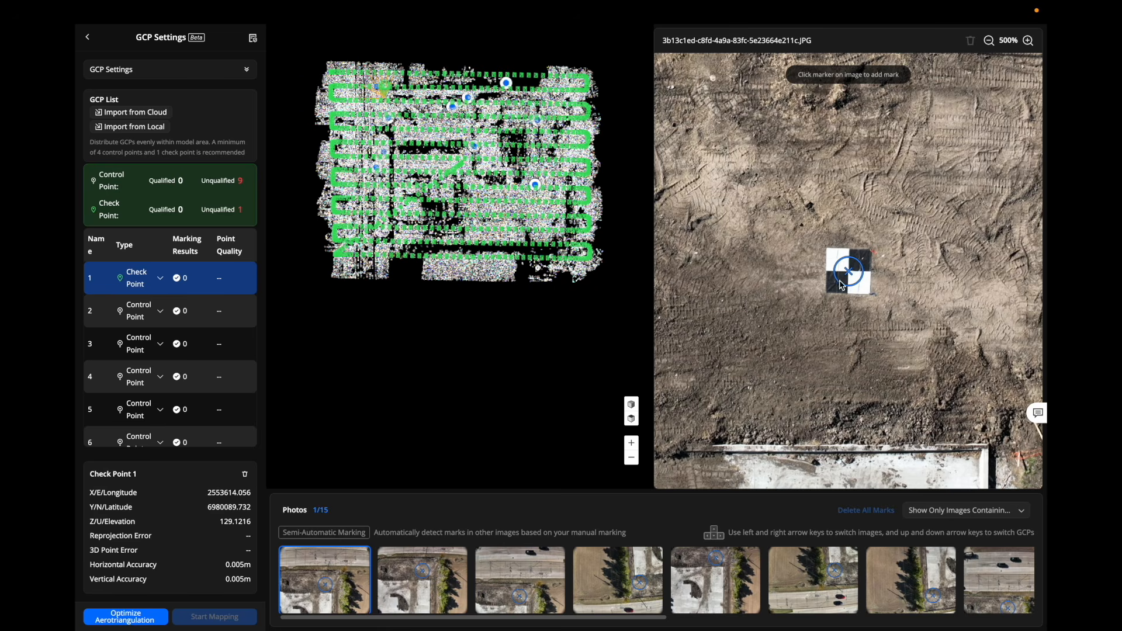
Mark check point 1 at the checkerboard target centre so it qualifies with 10 marked photos.
scroll(843, 283, "up", 5)
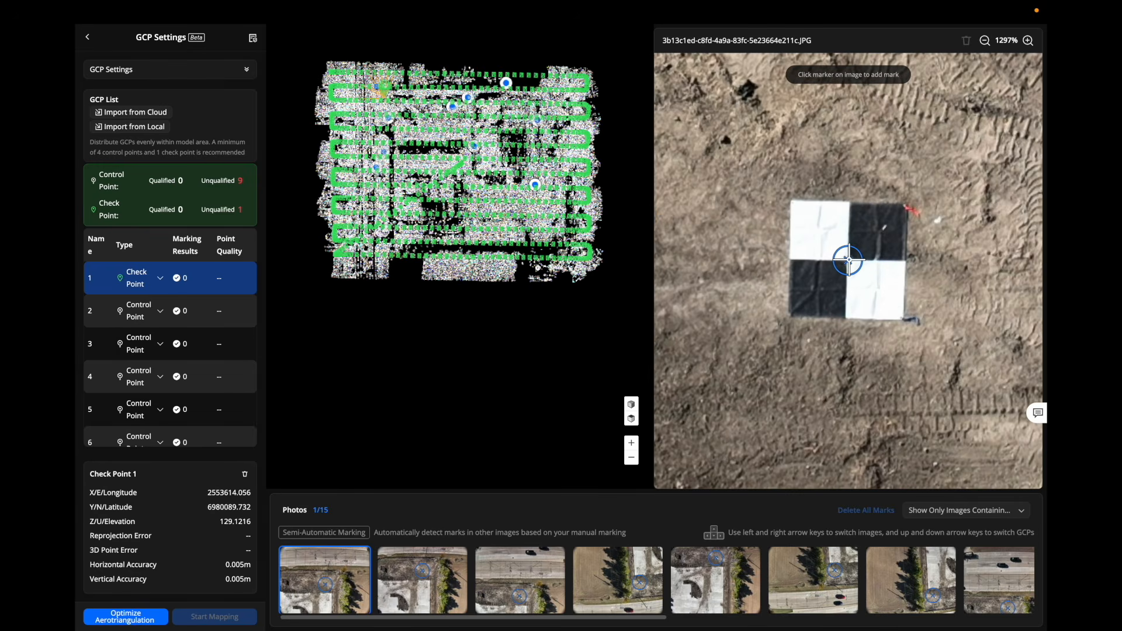
left_click(848, 261)
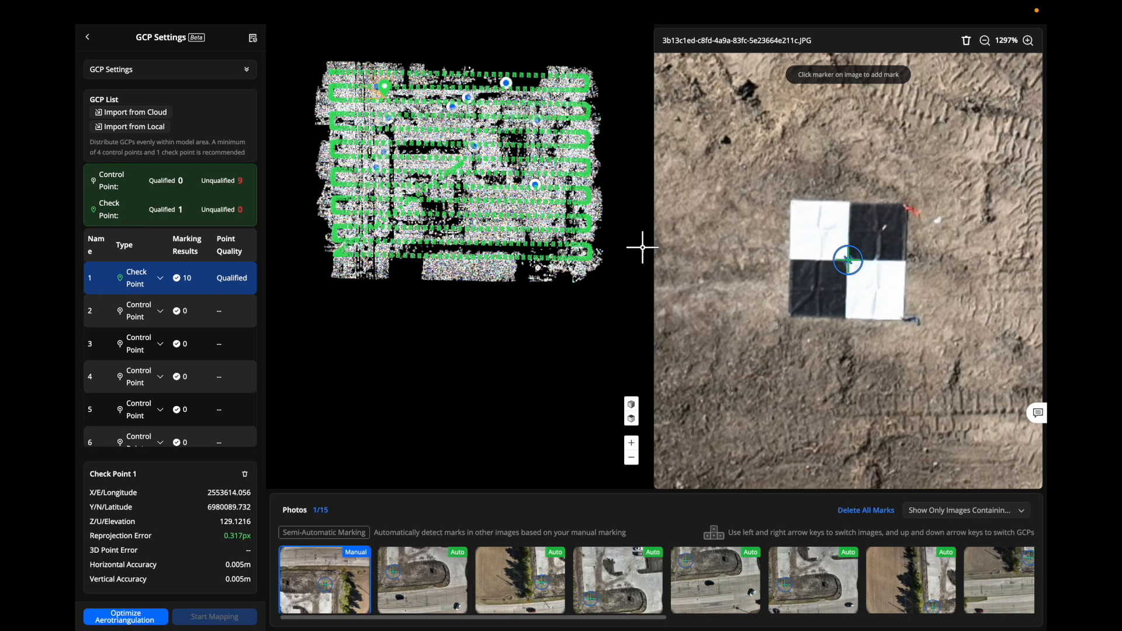
Mark control points 3 and 8 at their photo target centres, bringing six control points to Qualified.
left_click(202, 347)
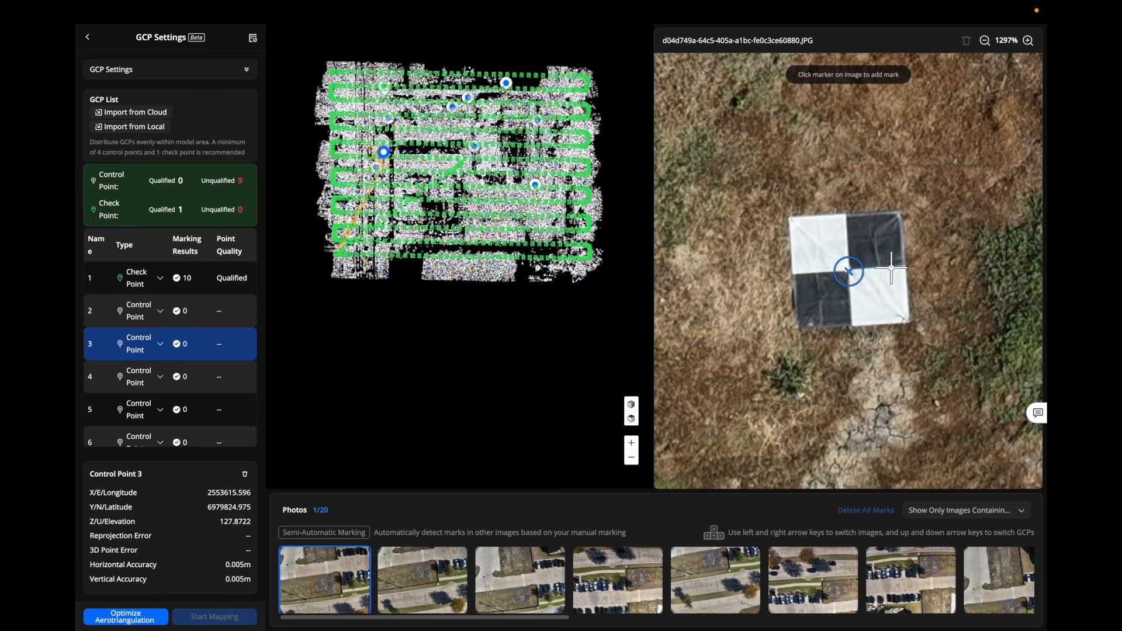
scroll(848, 269, "up", 3)
left_click(846, 267)
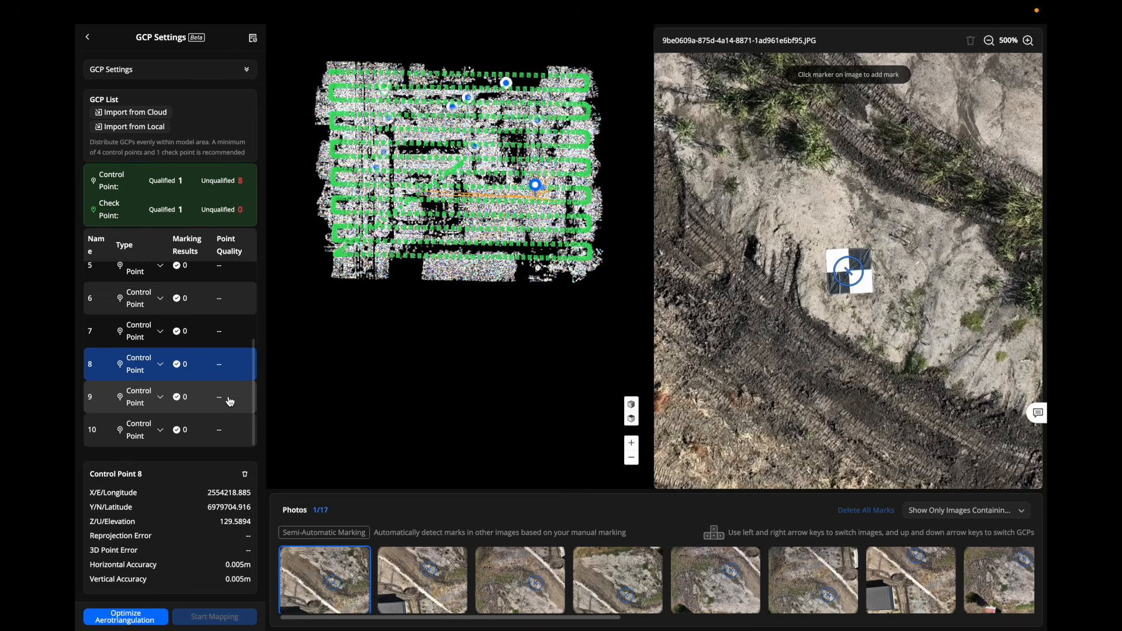
scroll(852, 266, "up", 5)
scroll(852, 267, "up", 1)
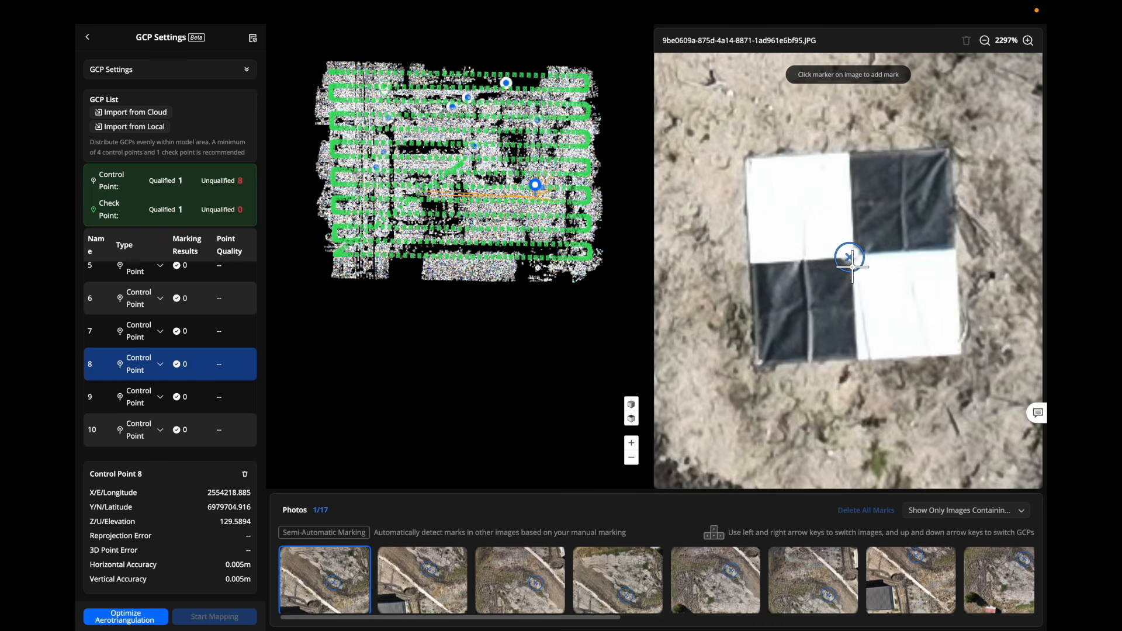
left_click(851, 257)
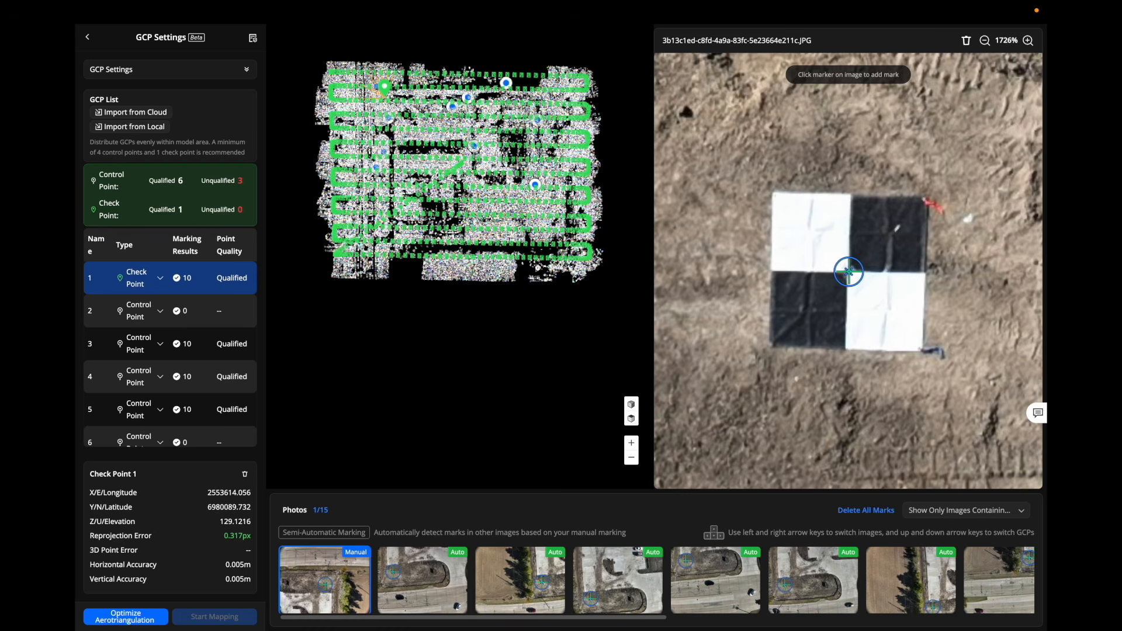
Optimize the aerotriangulation again with the unqualified control points removed.
left_click(126, 620)
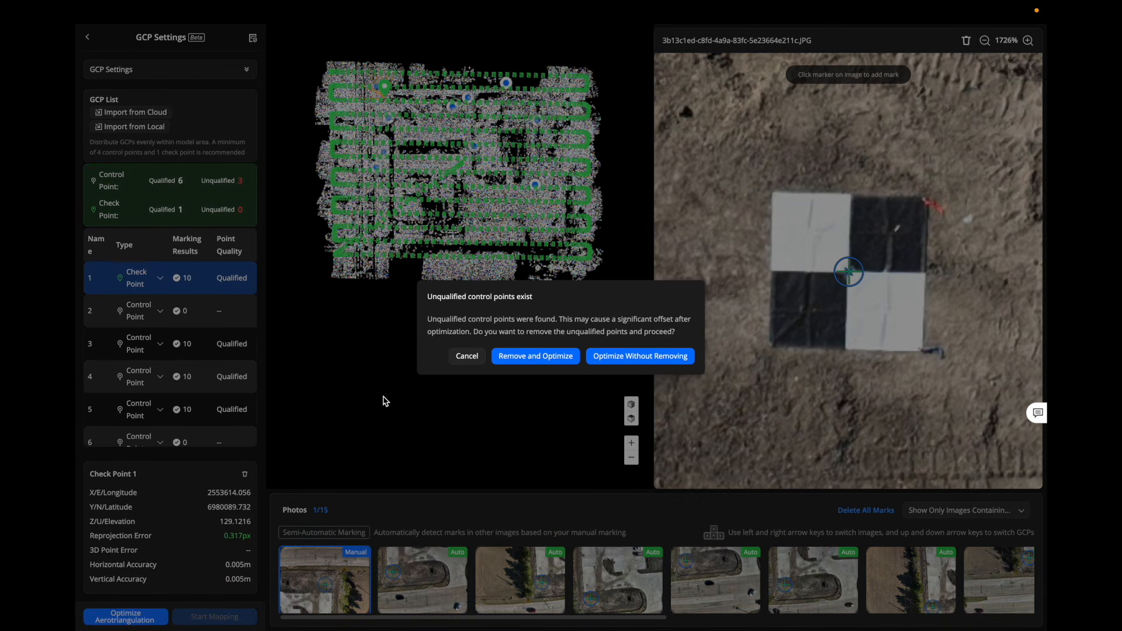
left_click(541, 362)
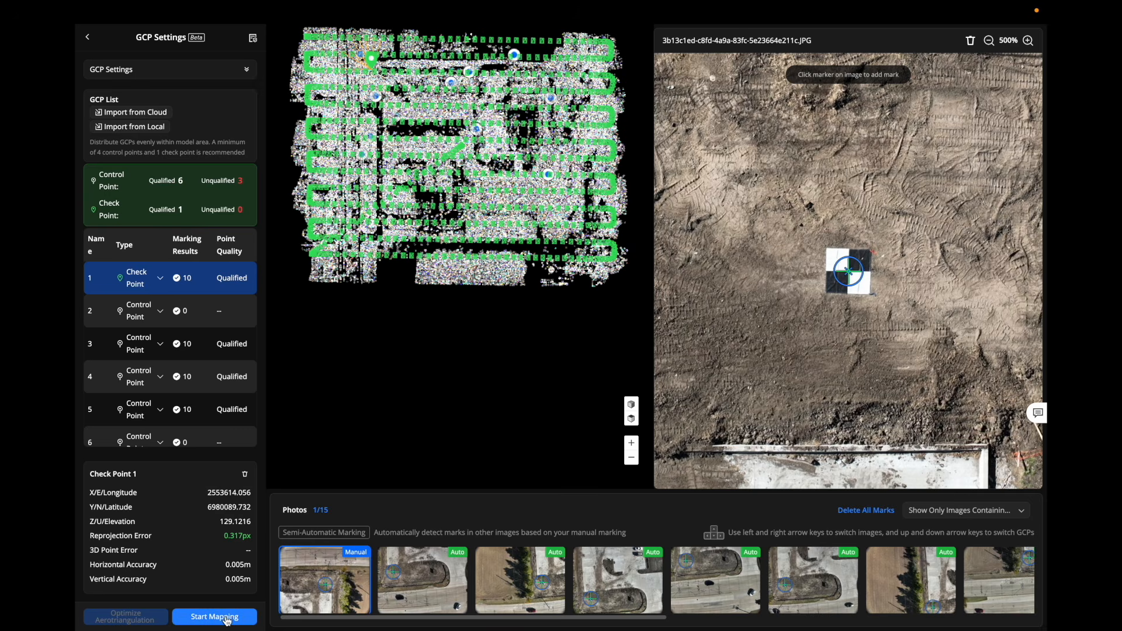
Start mapping without the unqualified control points to build the First Map Processing Demo_ mesh.
left_click(251, 620)
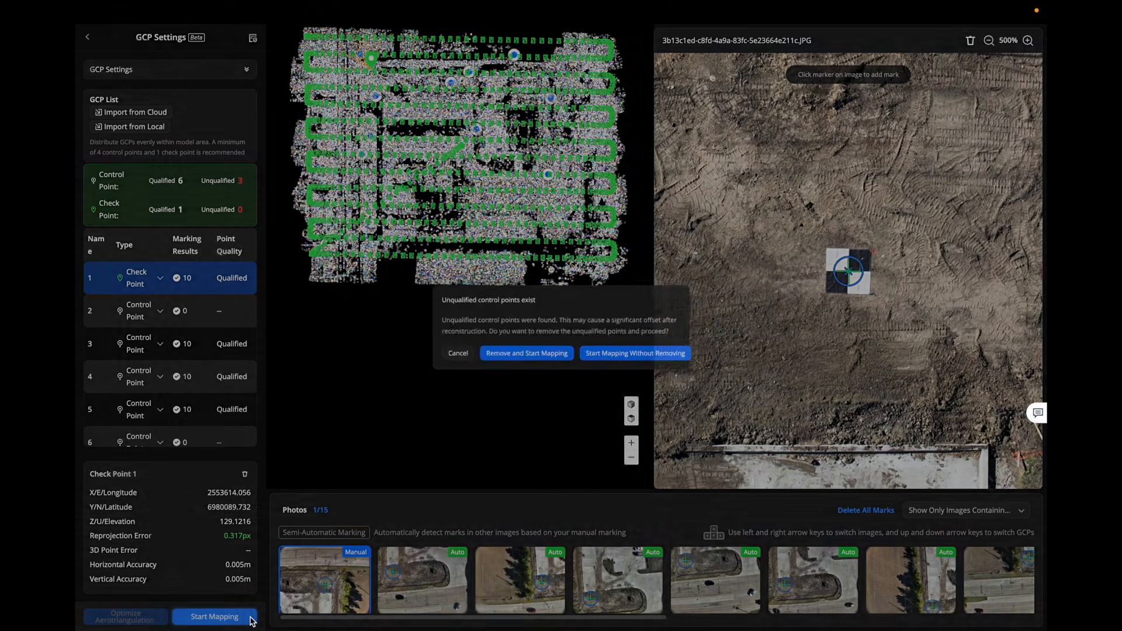
left_click(505, 359)
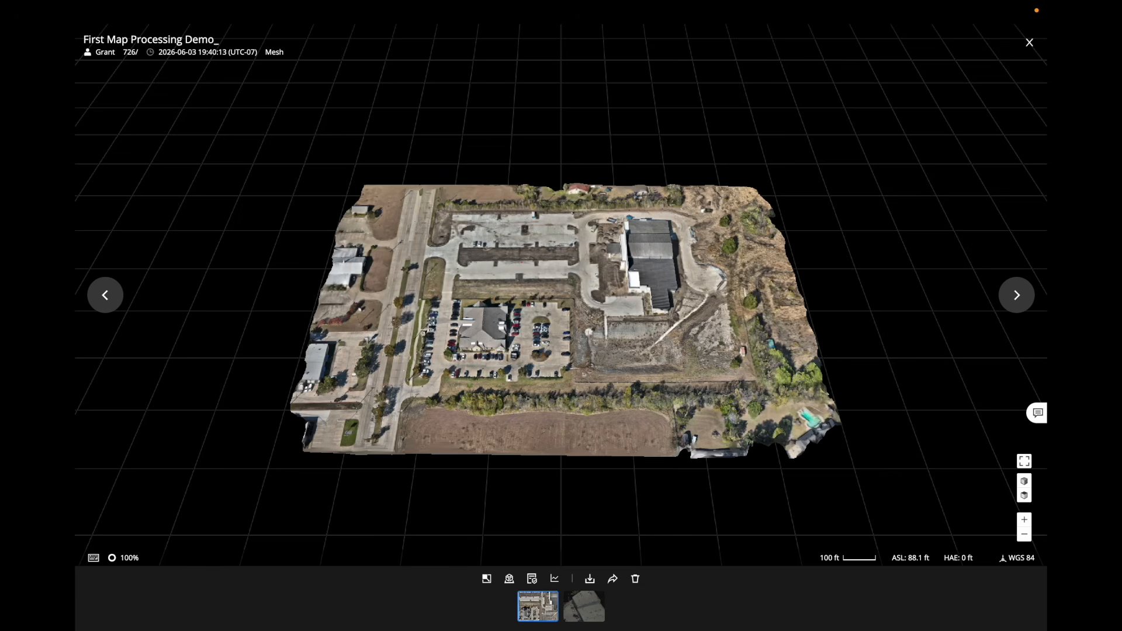
Open the Model Quality Report from the First Map Processing Demo card's actions menu.
scroll(637, 183, "up", 1)
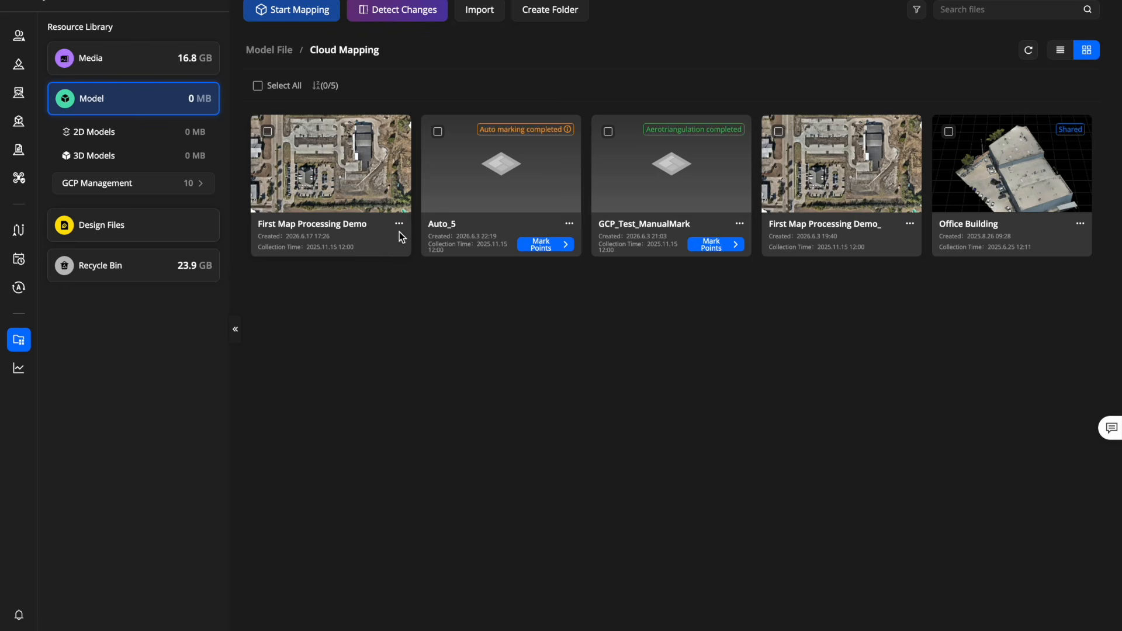
left_click(398, 224)
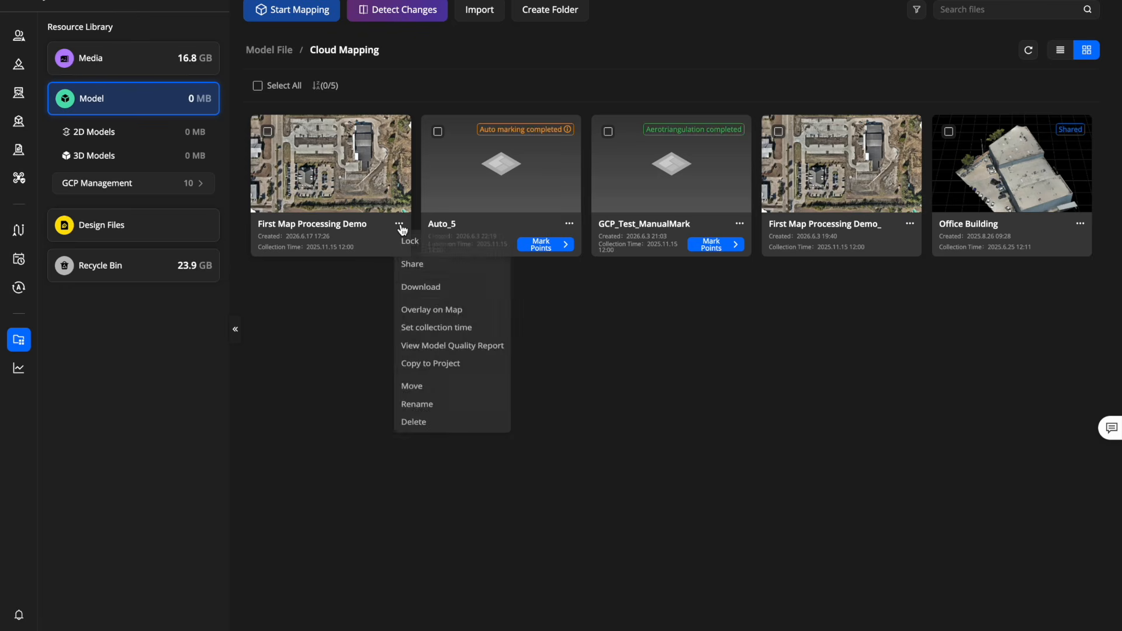
left_click(448, 353)
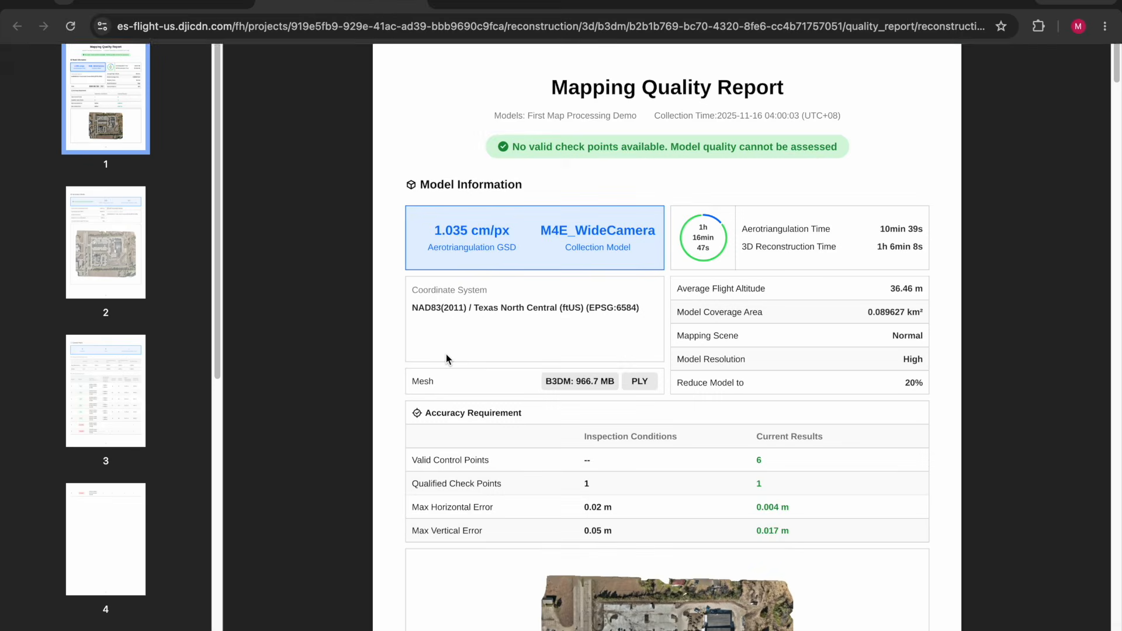
Scroll through the quality report PDF from page 1 to the page 8 camera parameters and covariance matrix.
scroll(380, 473, "down", 5)
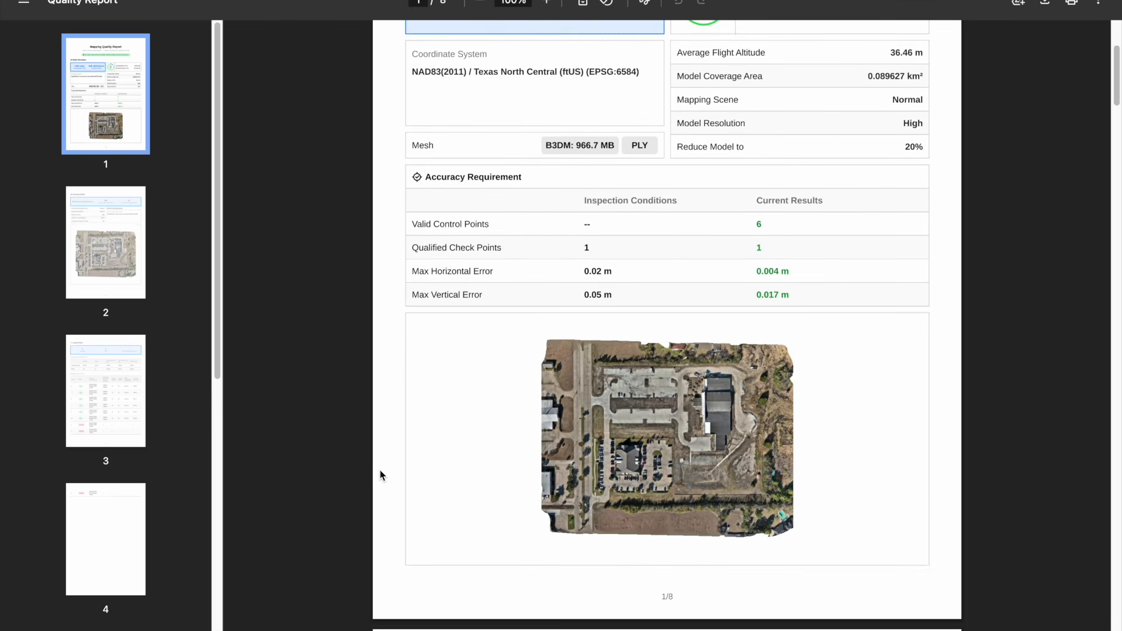
scroll(380, 472, "down", 4)
scroll(380, 475, "down", 8)
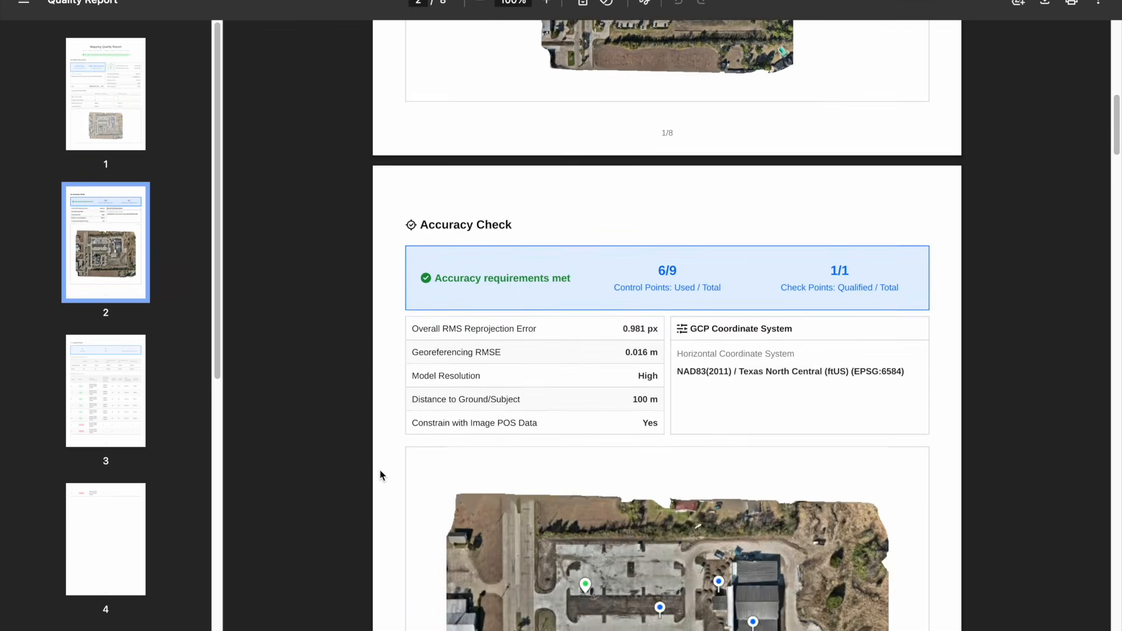
scroll(380, 471, "down", 1)
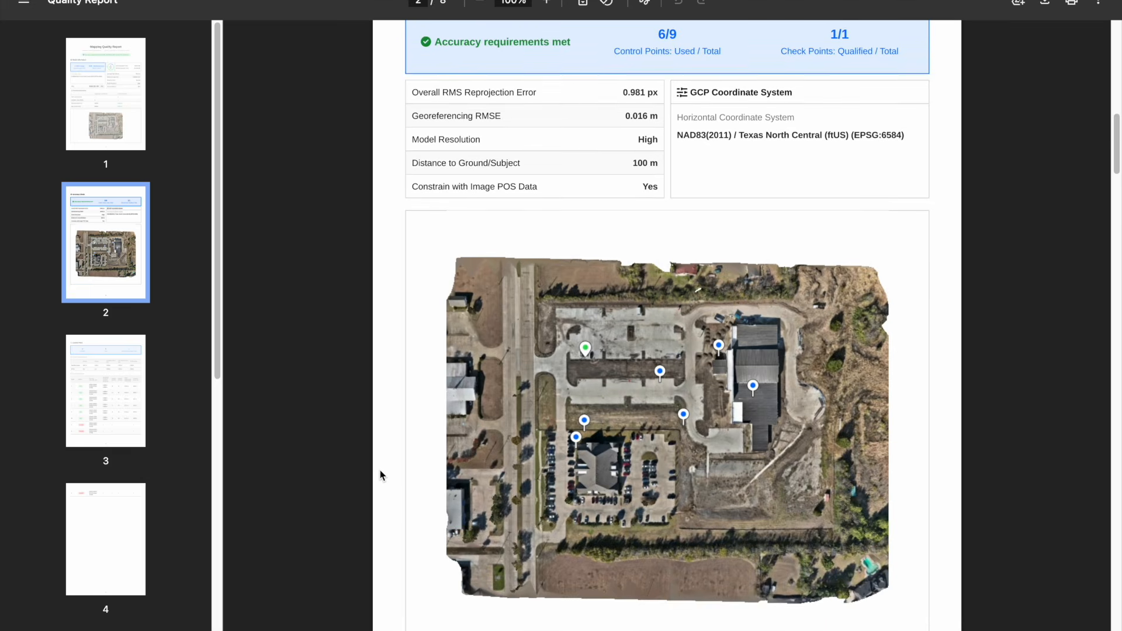
scroll(380, 471, "down", 8)
scroll(380, 475, "down", 6)
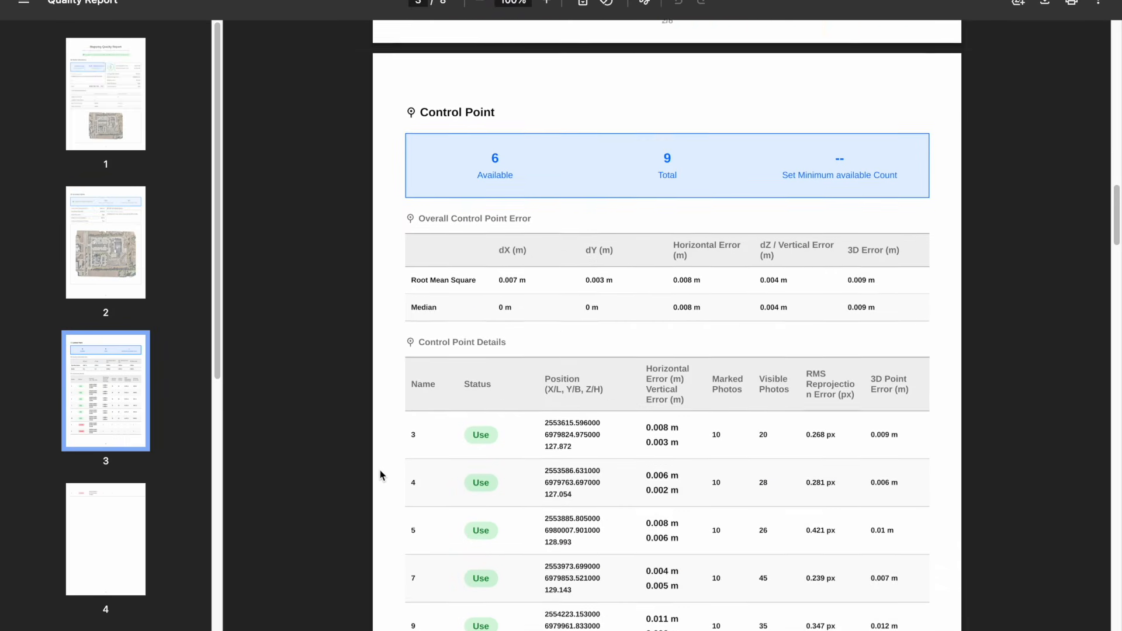
scroll(379, 475, "down", 20)
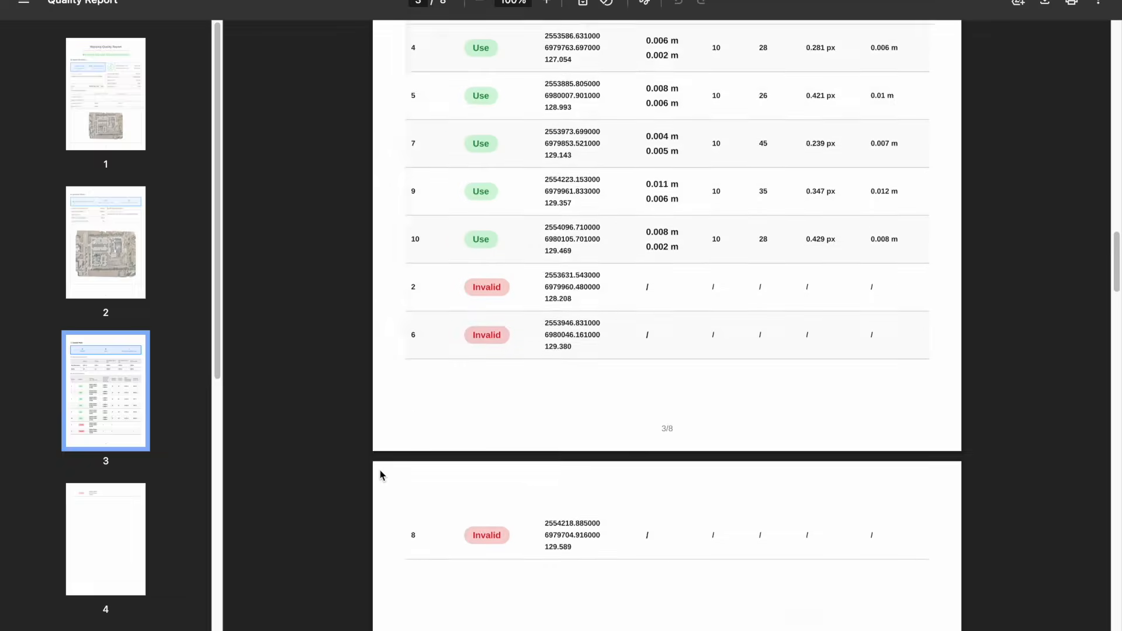
scroll(379, 474, "down", 5)
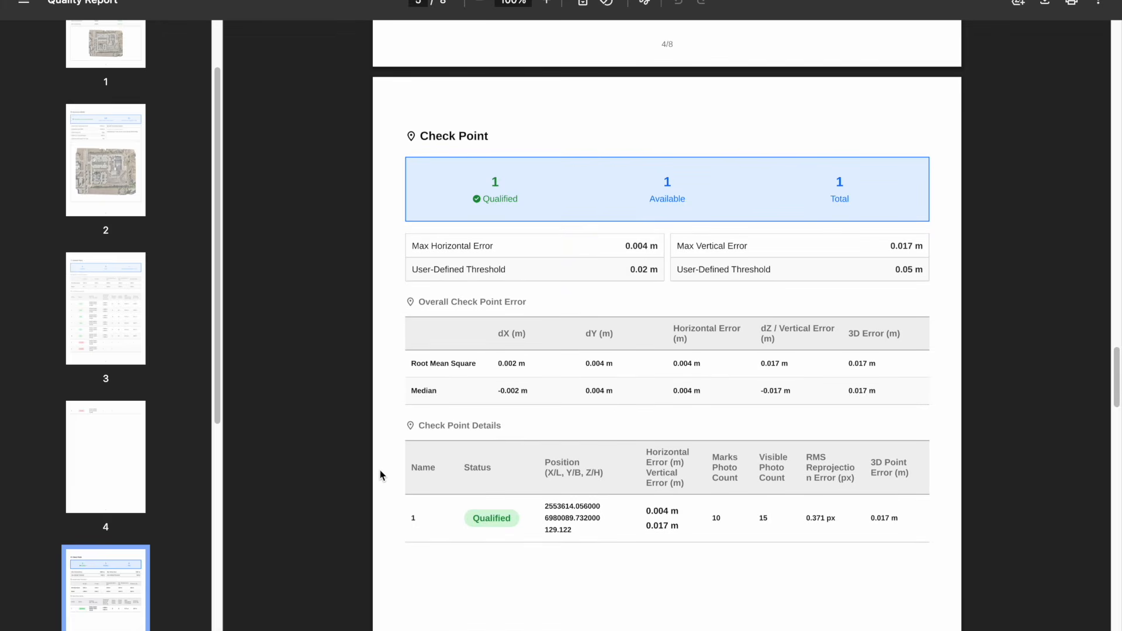
scroll(380, 475, "down", 20)
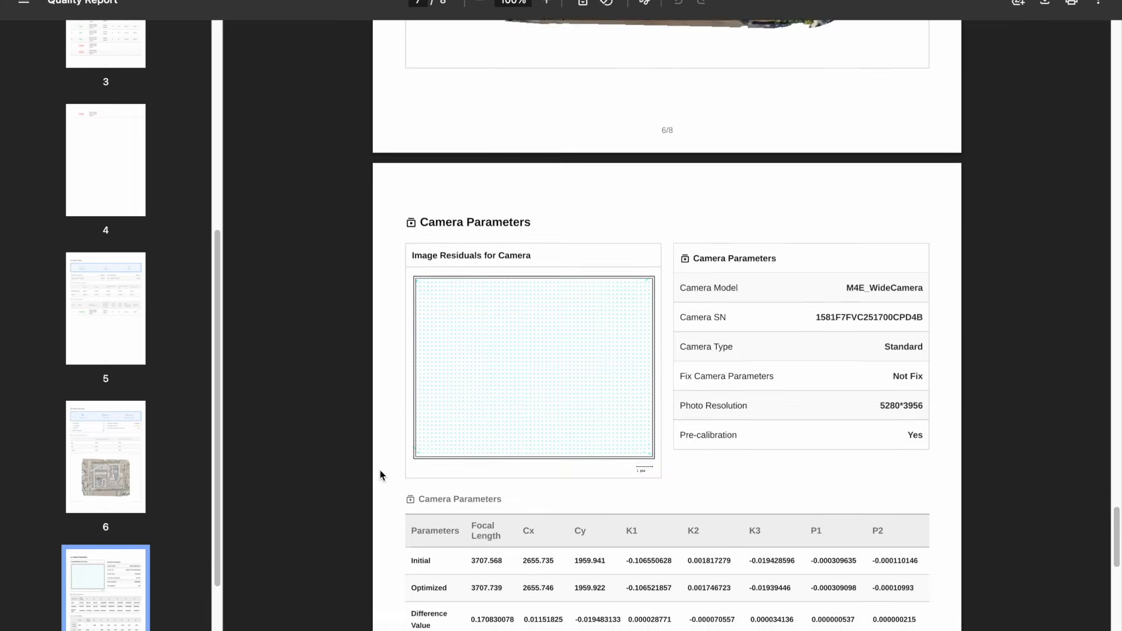
scroll(380, 469, "up", 1)
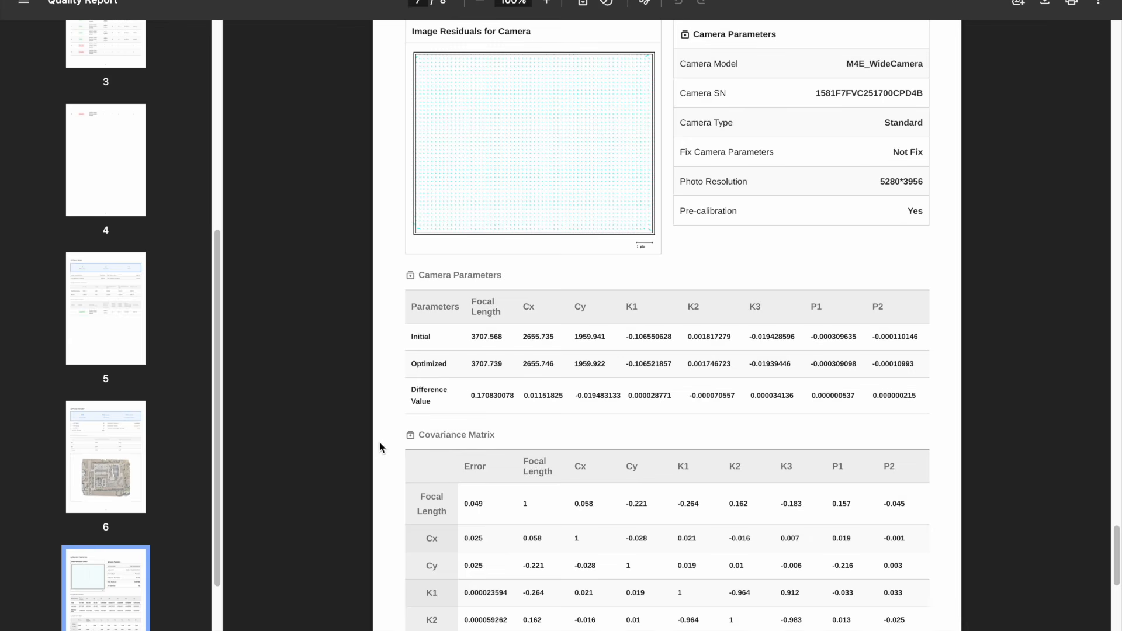
scroll(376, 446, "down", 16)
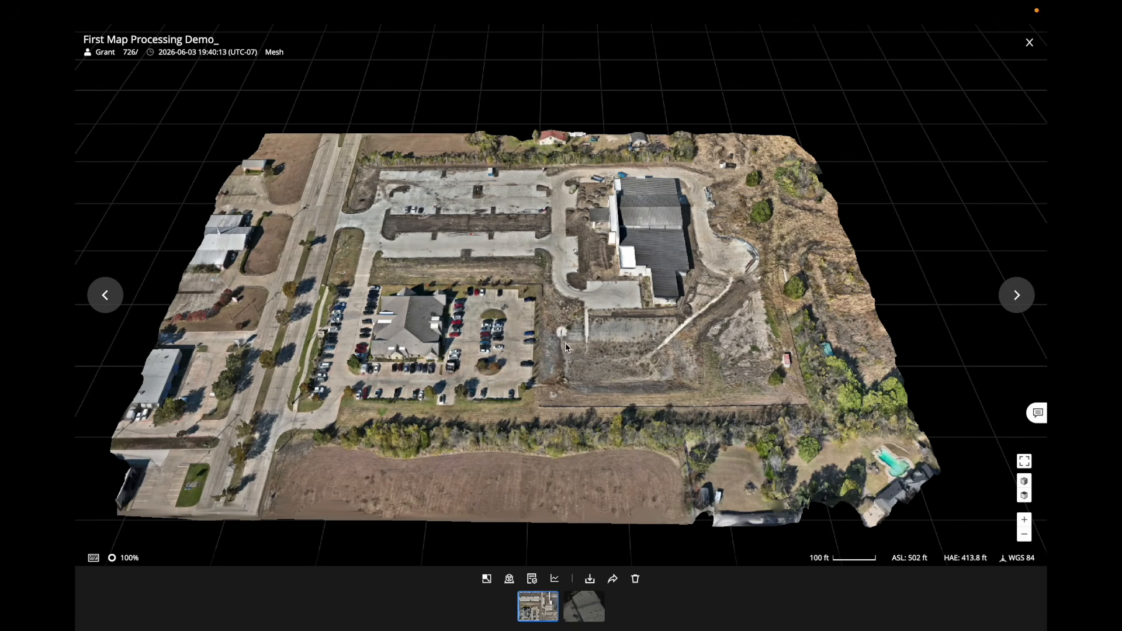
scroll(578, 314, "up", 4)
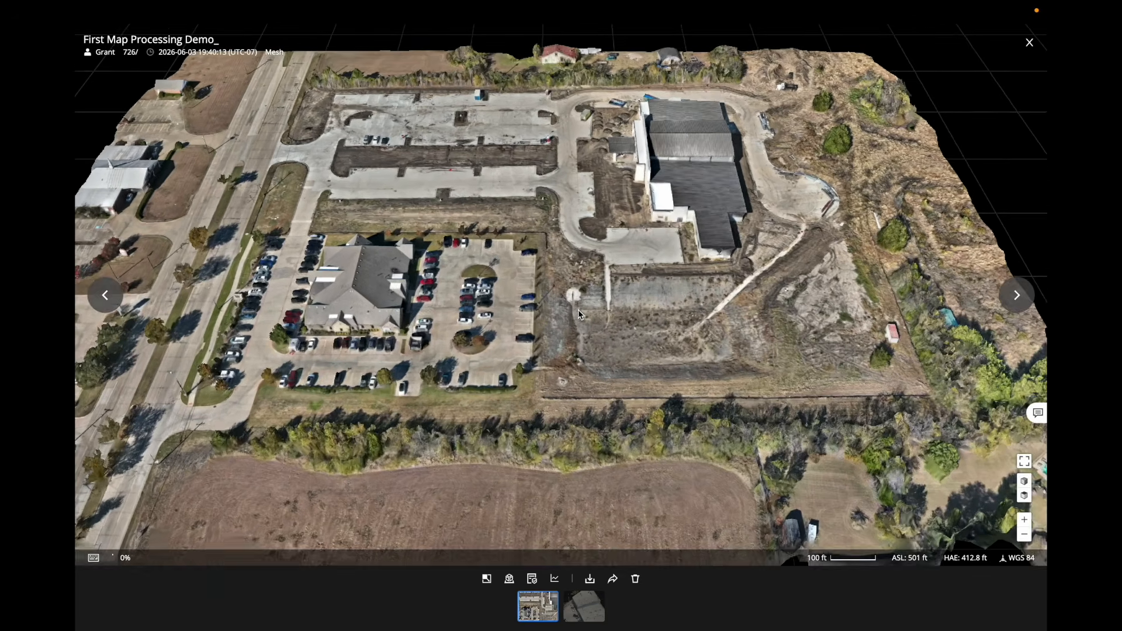
left_click_drag(579, 314, 677, 330)
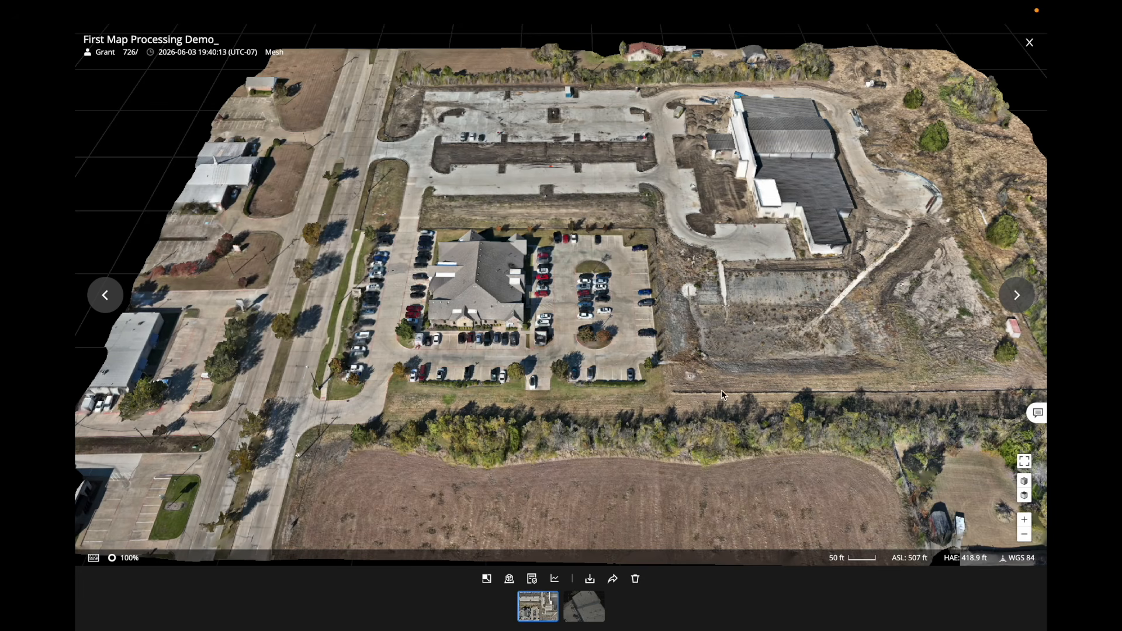
left_click_drag(664, 325, 441, 369)
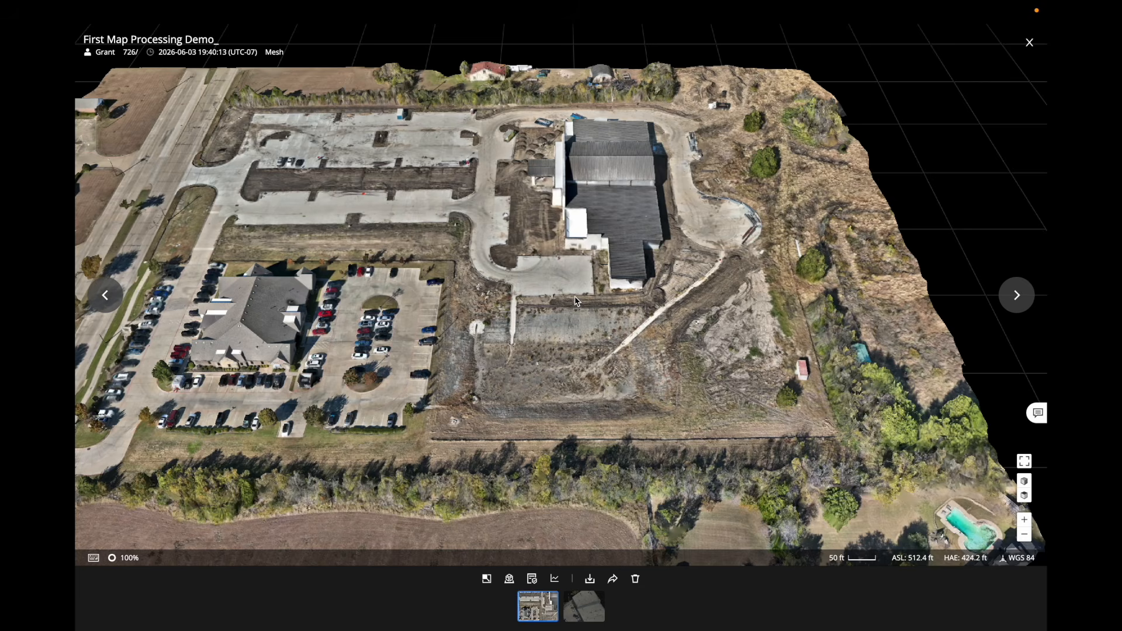
left_click_drag(405, 300, 571, 310)
scroll(572, 313, "up", 5)
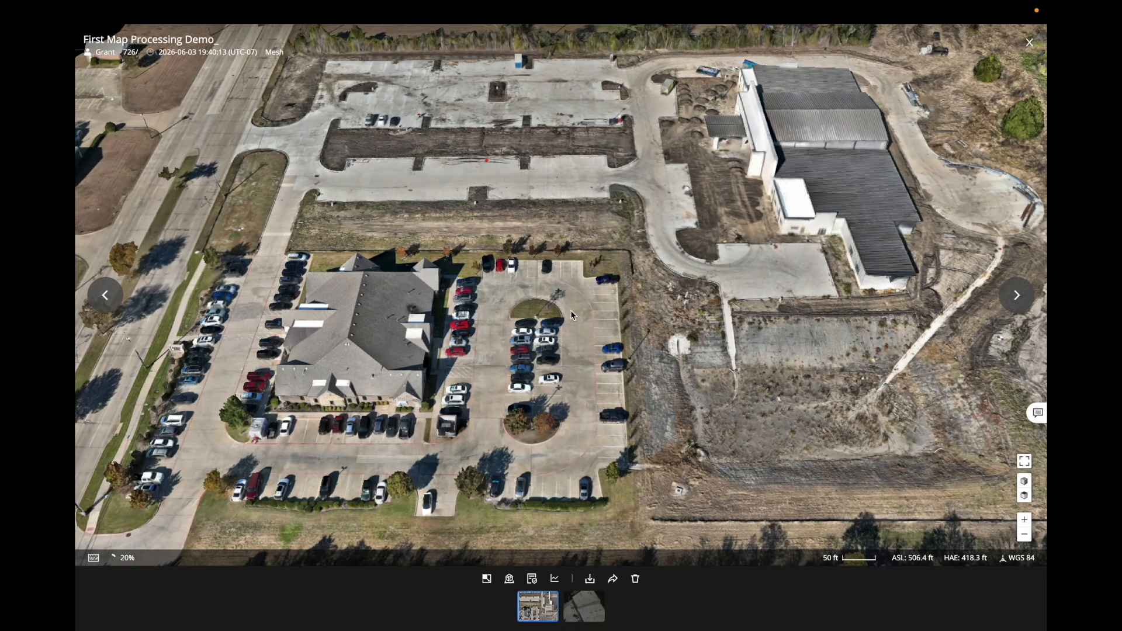
left_click_drag(558, 364, 562, 339)
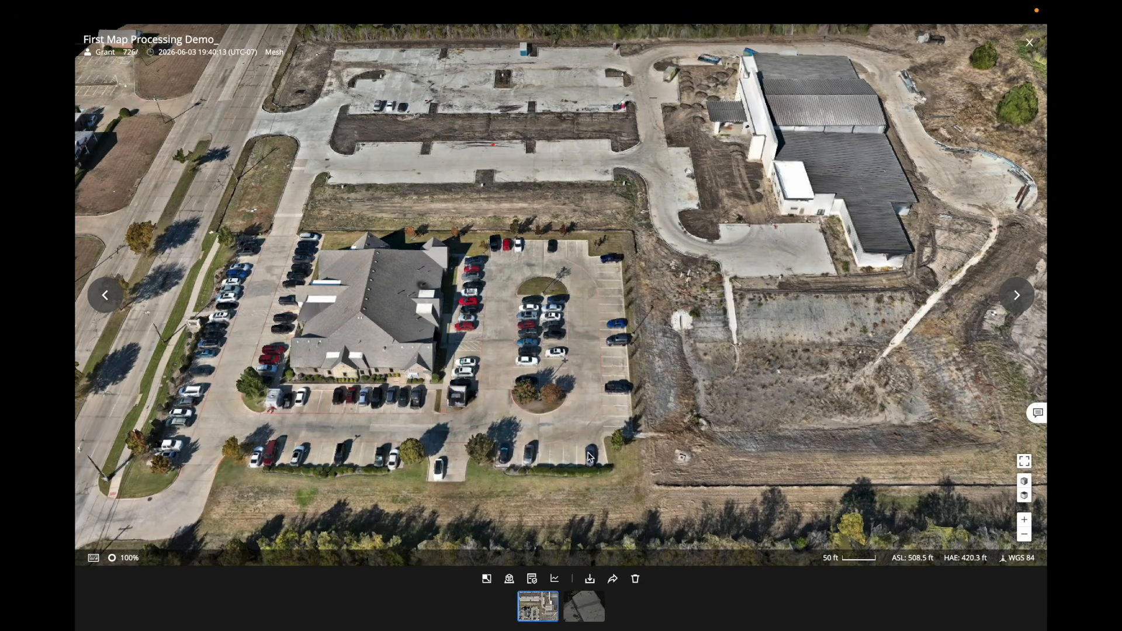
scroll(600, 450, "down", 5)
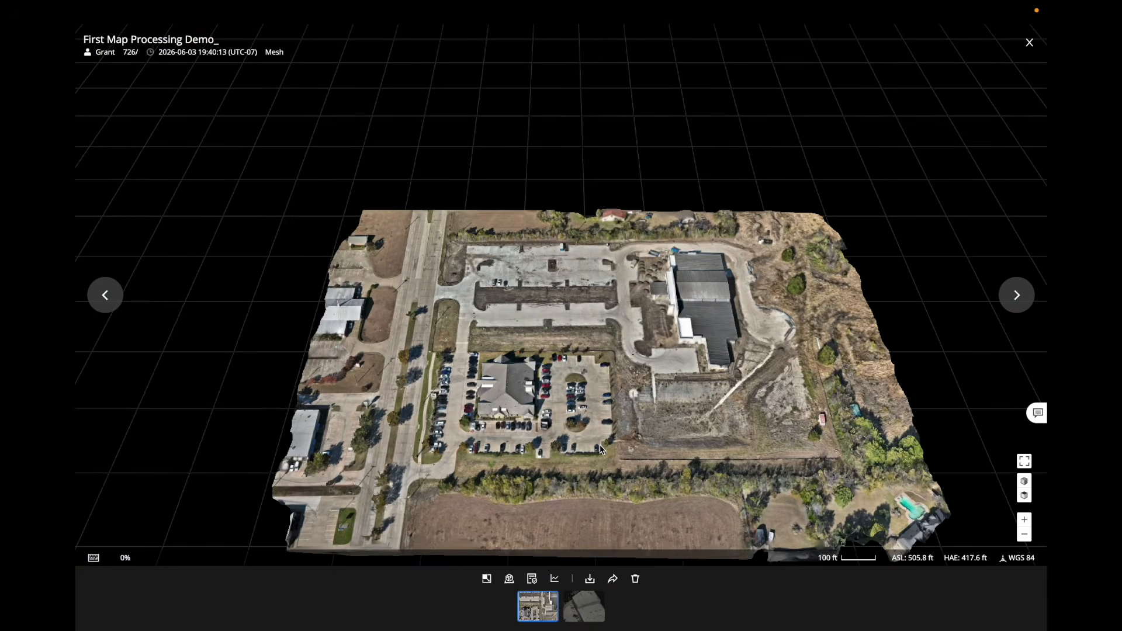
left_click_drag(599, 448, 569, 396)
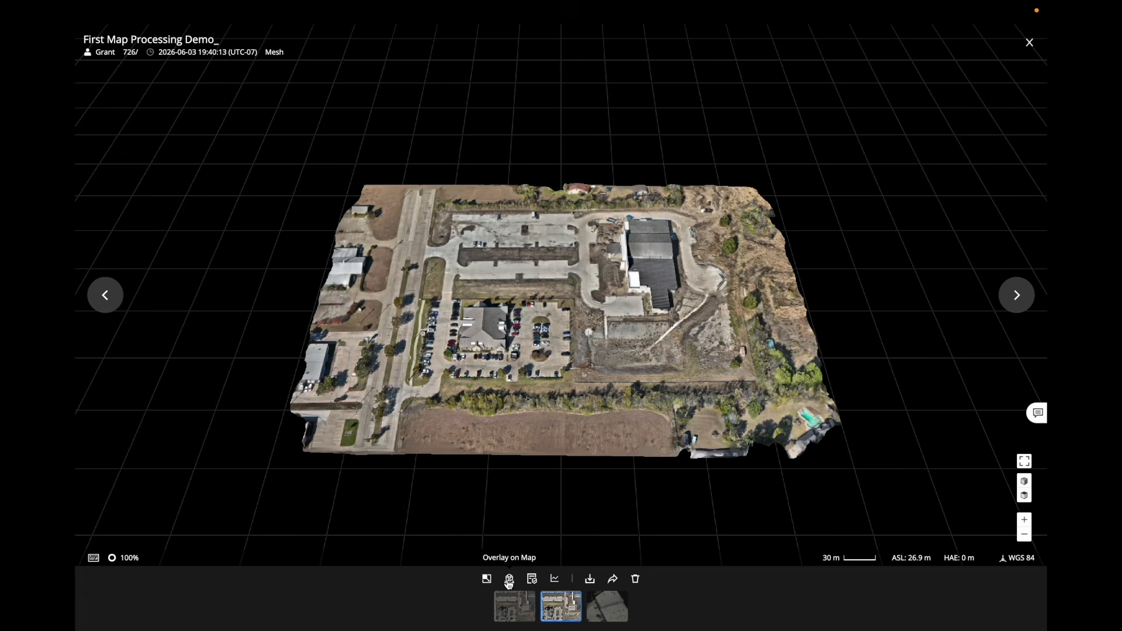
Overlay the First Map Processing Demo_ model on the base map and recenter the map on it.
left_click(509, 581)
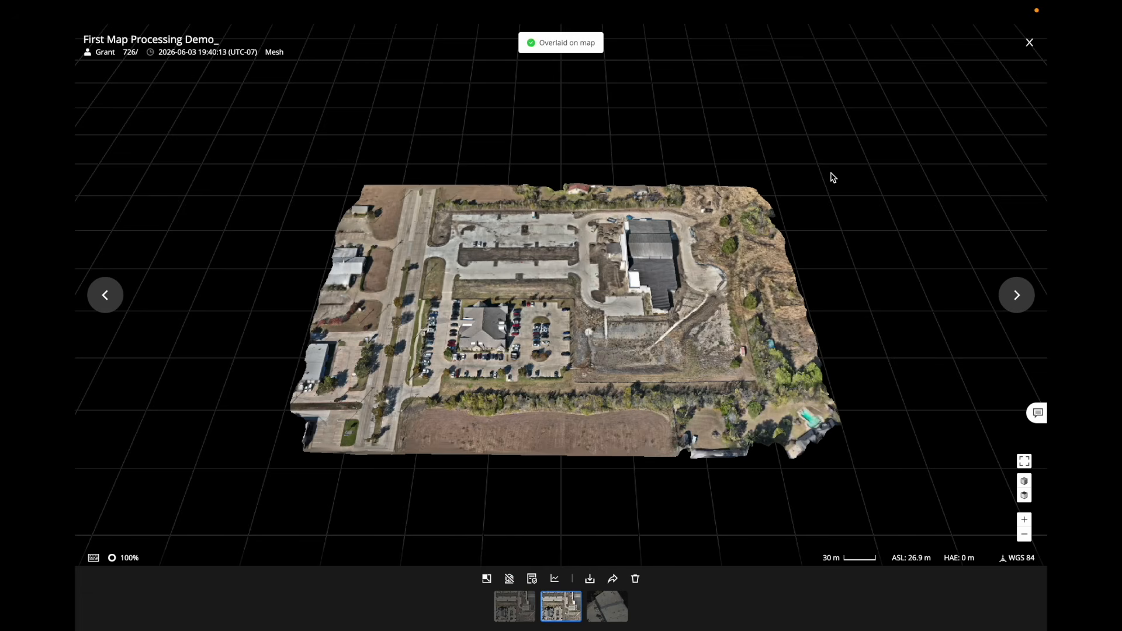
left_click(1030, 43)
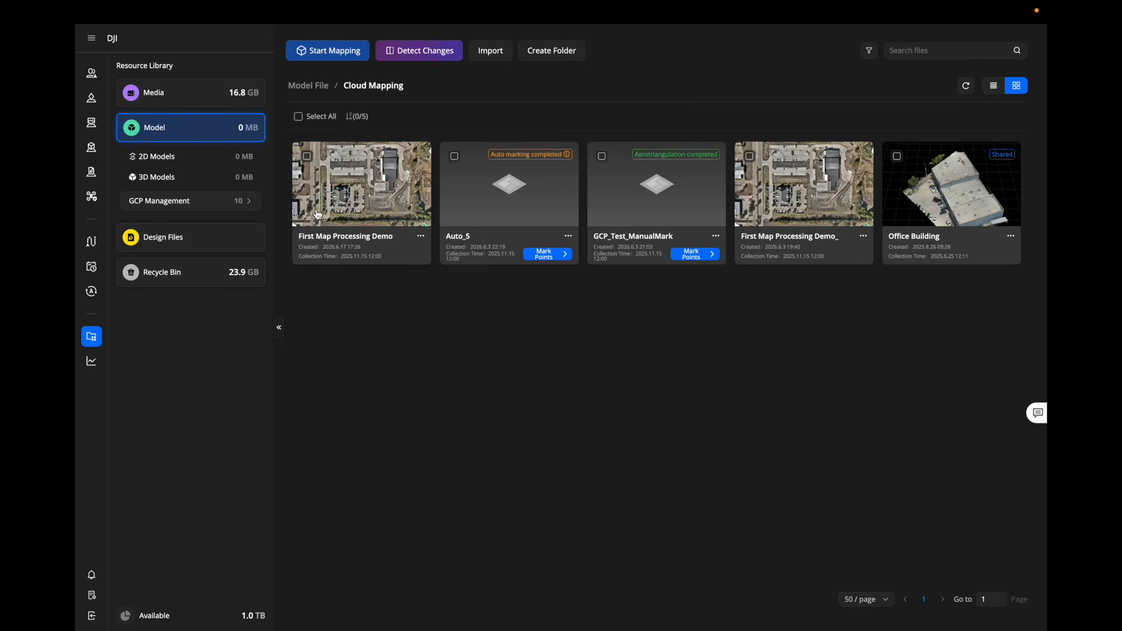
left_click(92, 146)
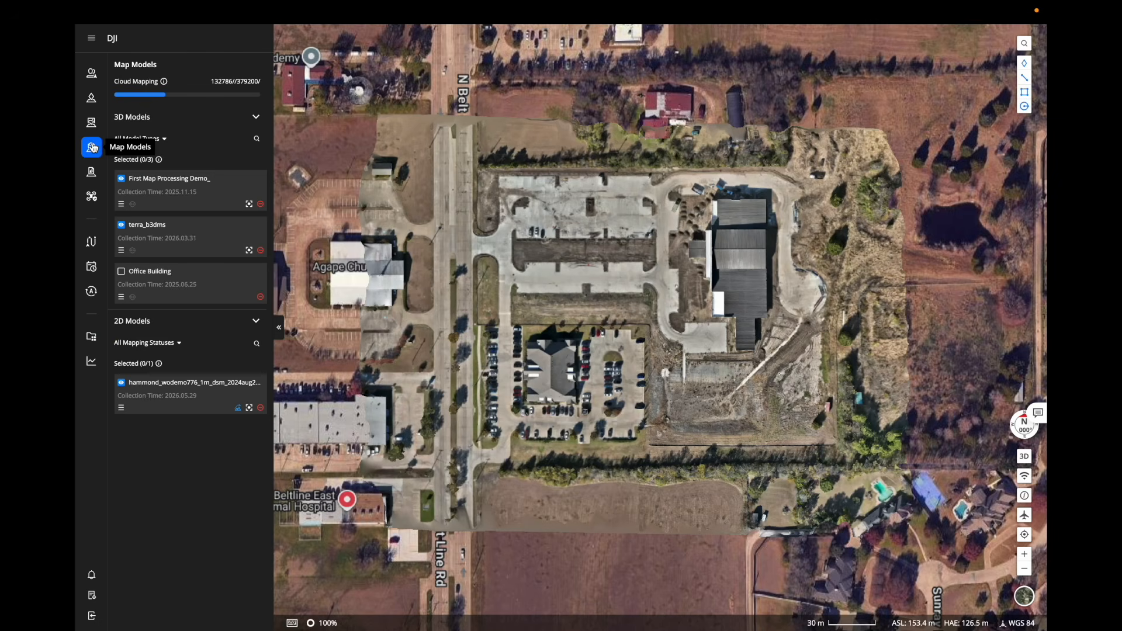
left_click(250, 205)
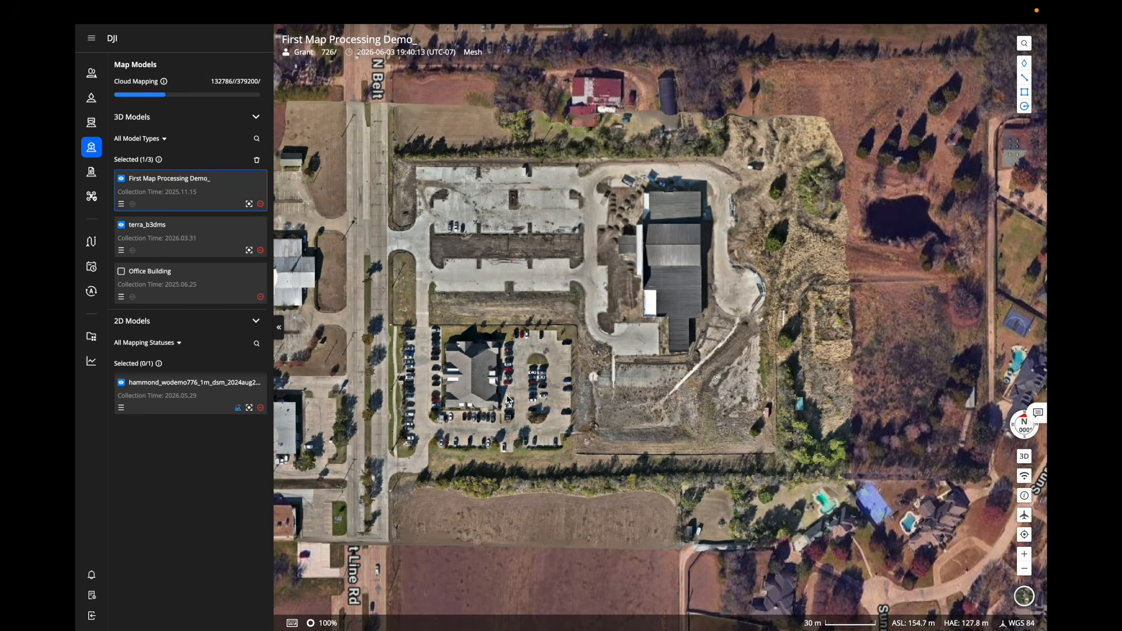
Hide and re-show the model's mesh to compare it with the satellite imagery.
left_click_drag(527, 391, 614, 409)
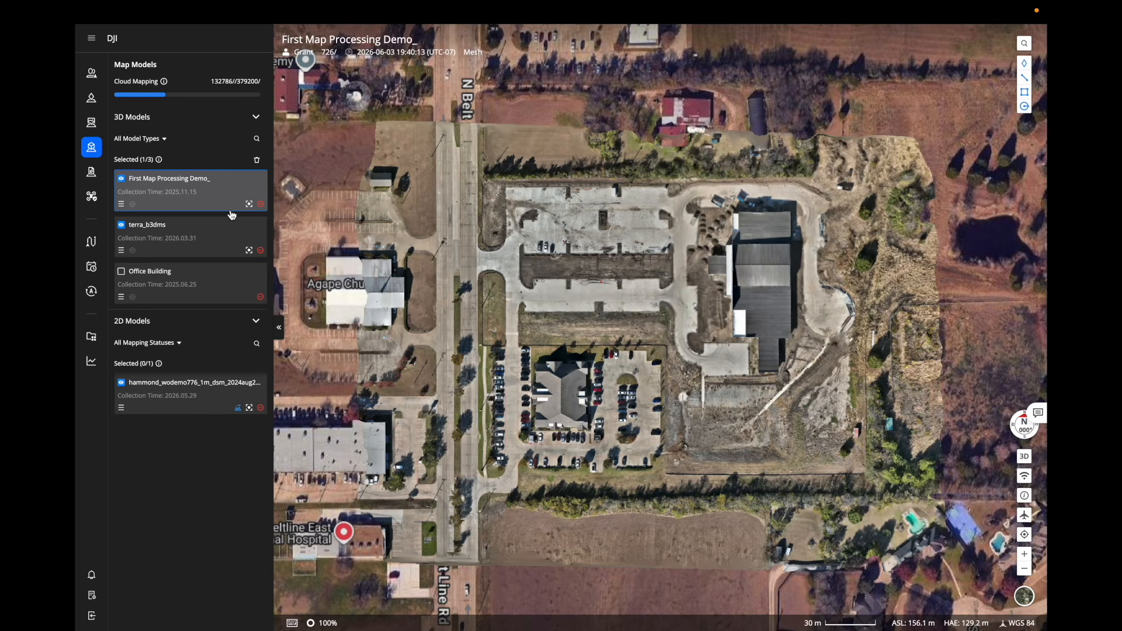
left_click(121, 179)
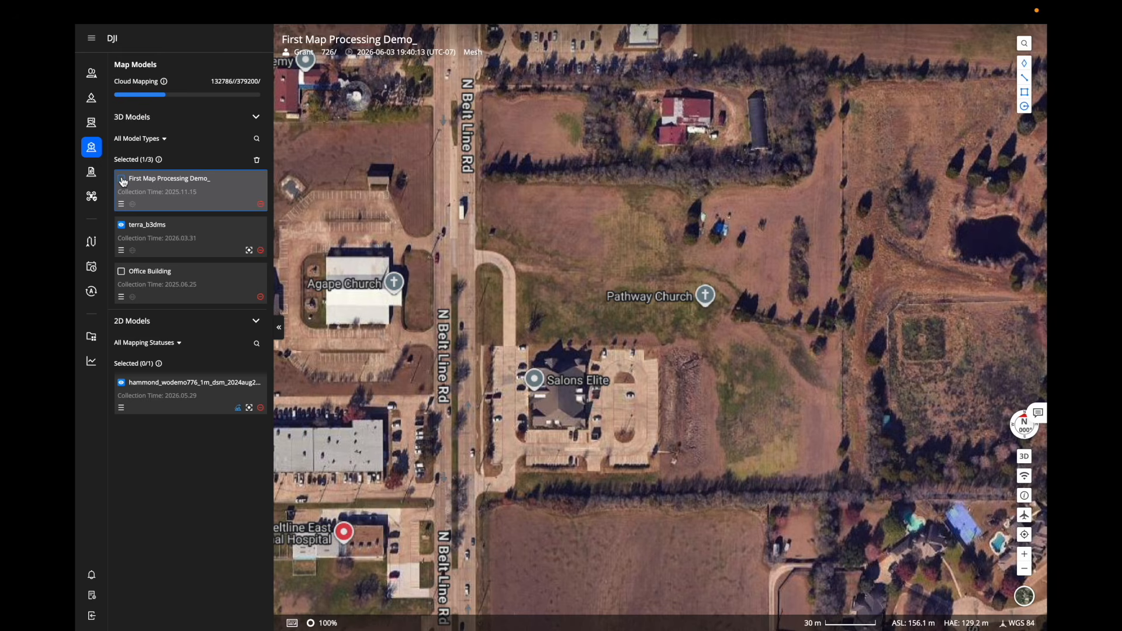
left_click(122, 179)
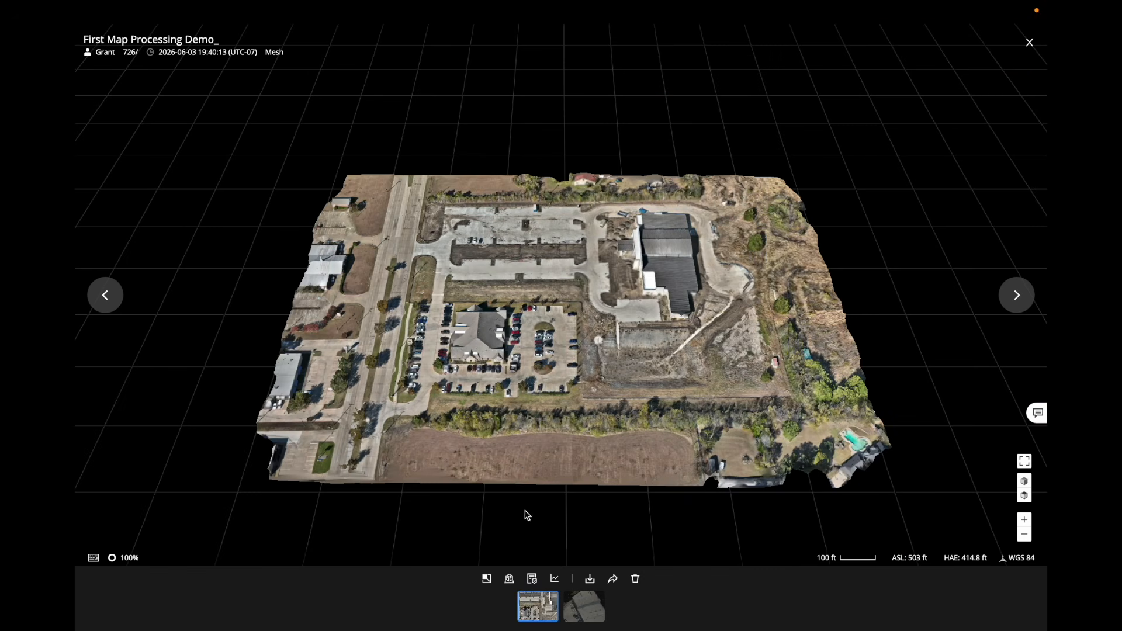
Launch the Advanced Analysis Toolkit from the mesh viewer's analysis tools.
left_click(555, 579)
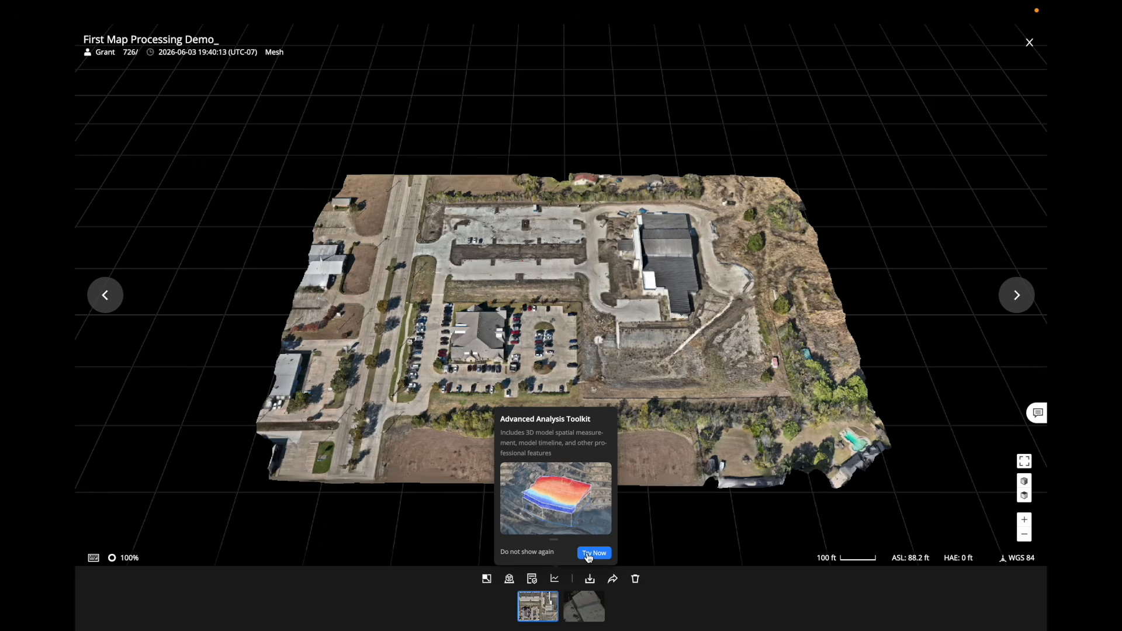
left_click(588, 553)
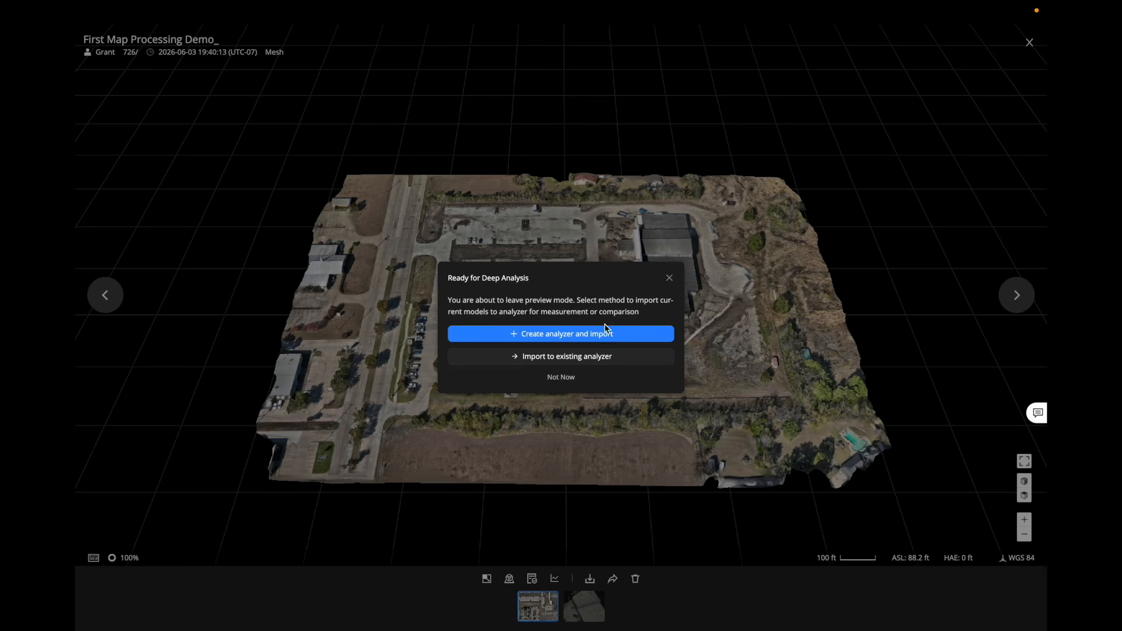
Create a new analyzer with the model imported, choosing basic polygon measurement of size and perimeter.
left_click(646, 337)
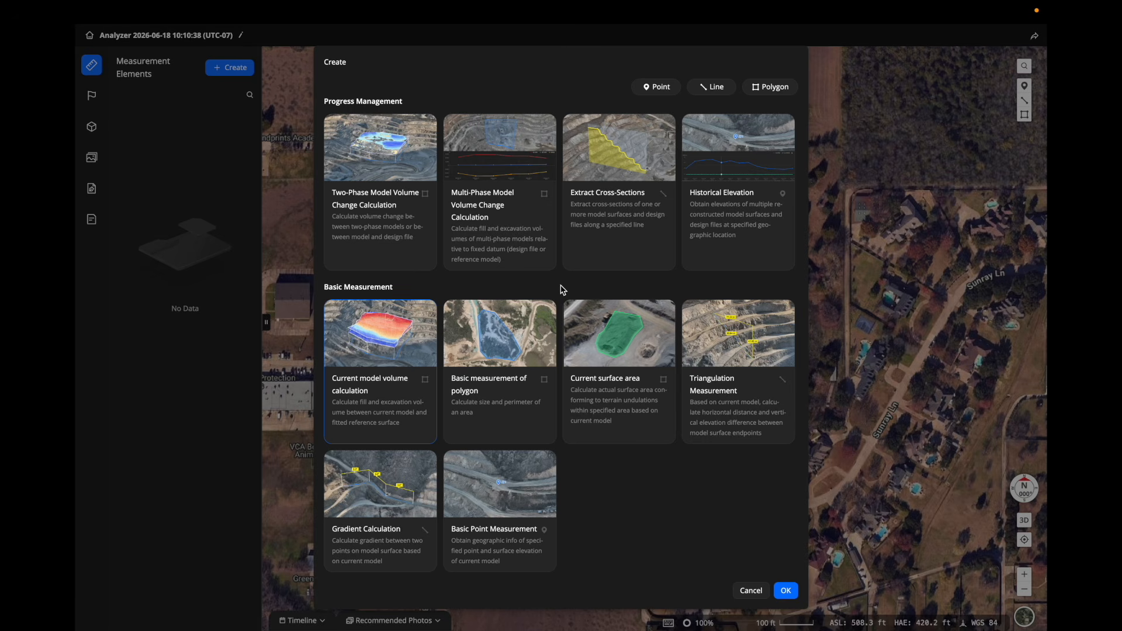
left_click(514, 424)
left_click(787, 591)
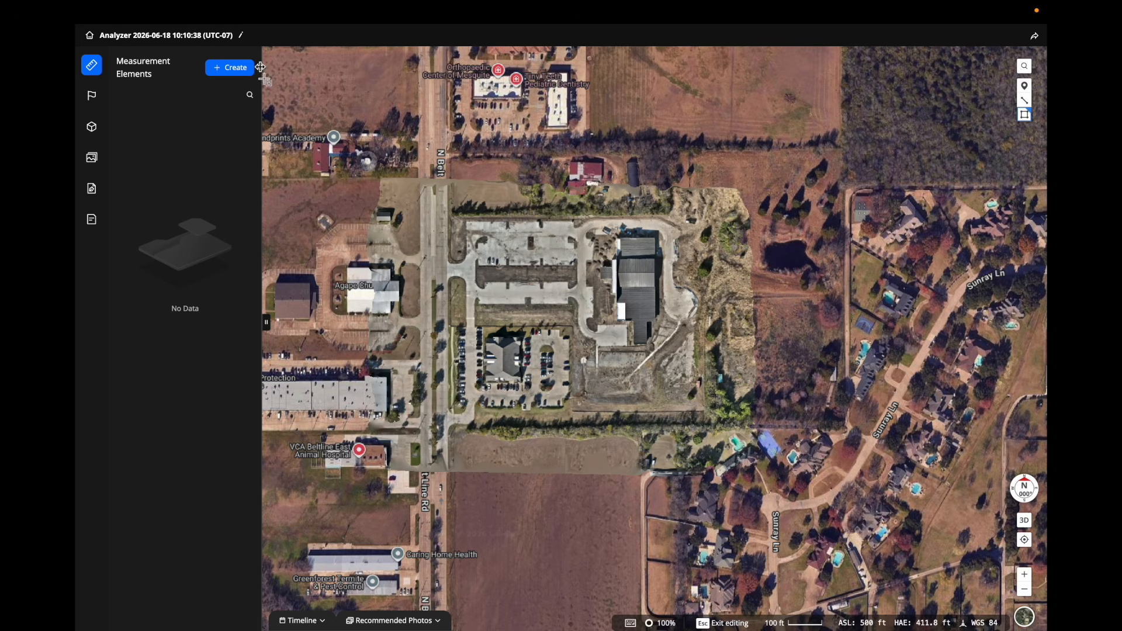
Rename the analyzer to 'Map Processing Demo'.
left_click(243, 37)
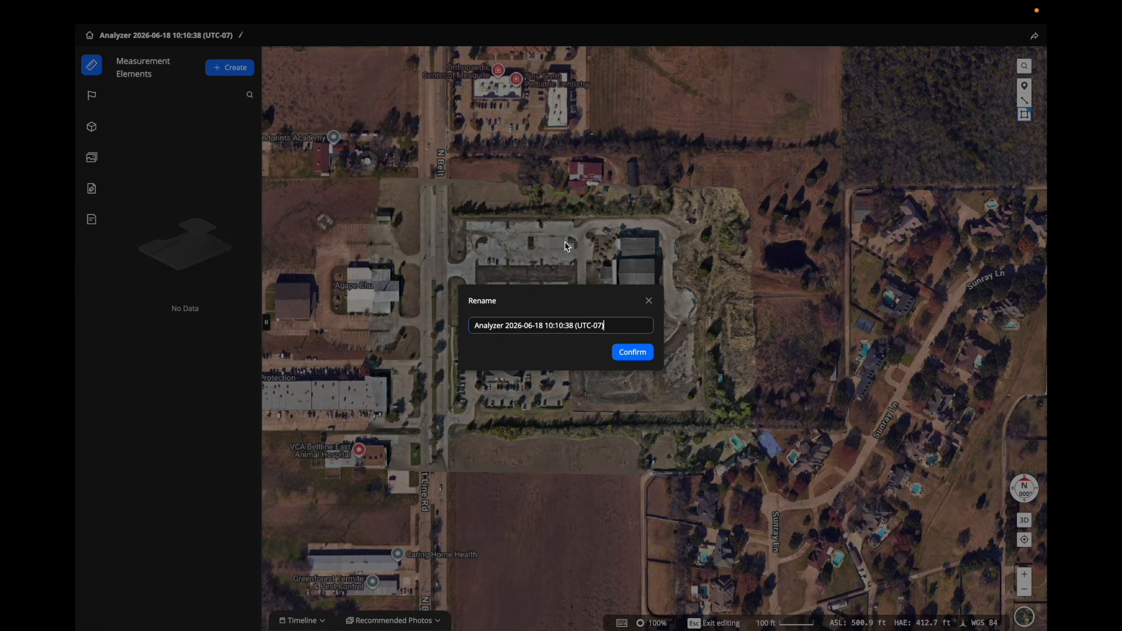
triple_click(612, 326)
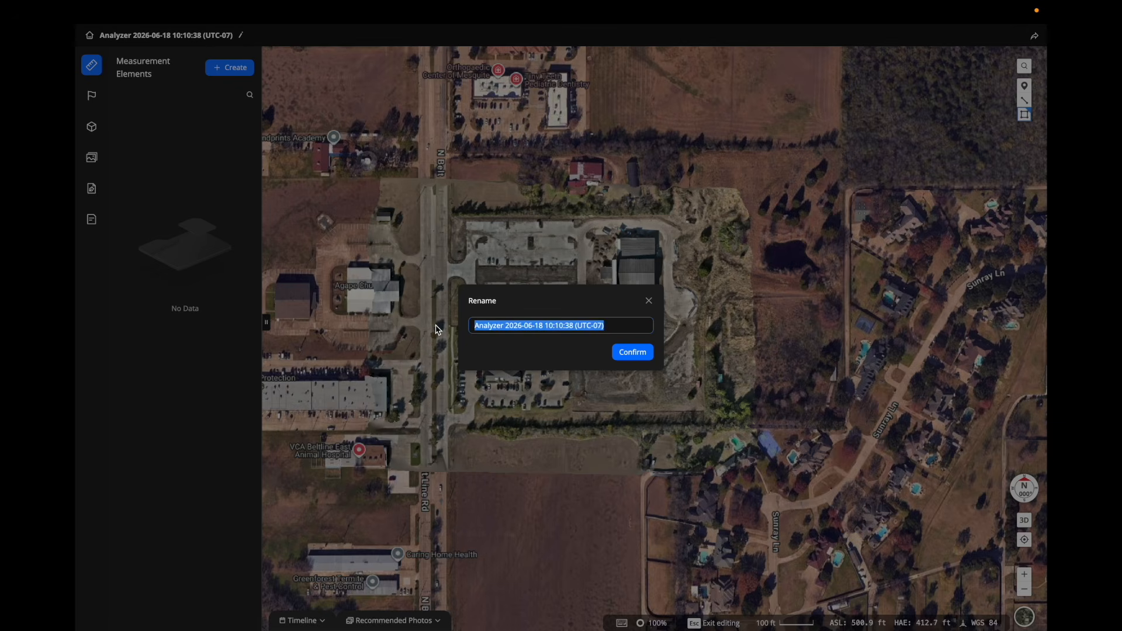
type("Map ")
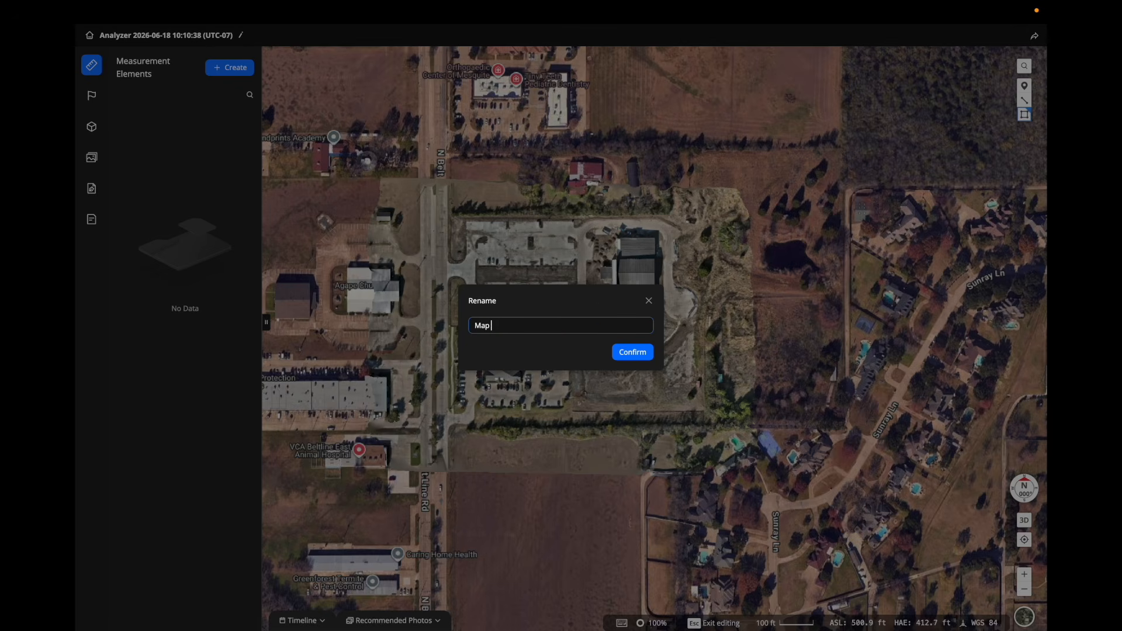
type("Processing Demo")
left_click(624, 353)
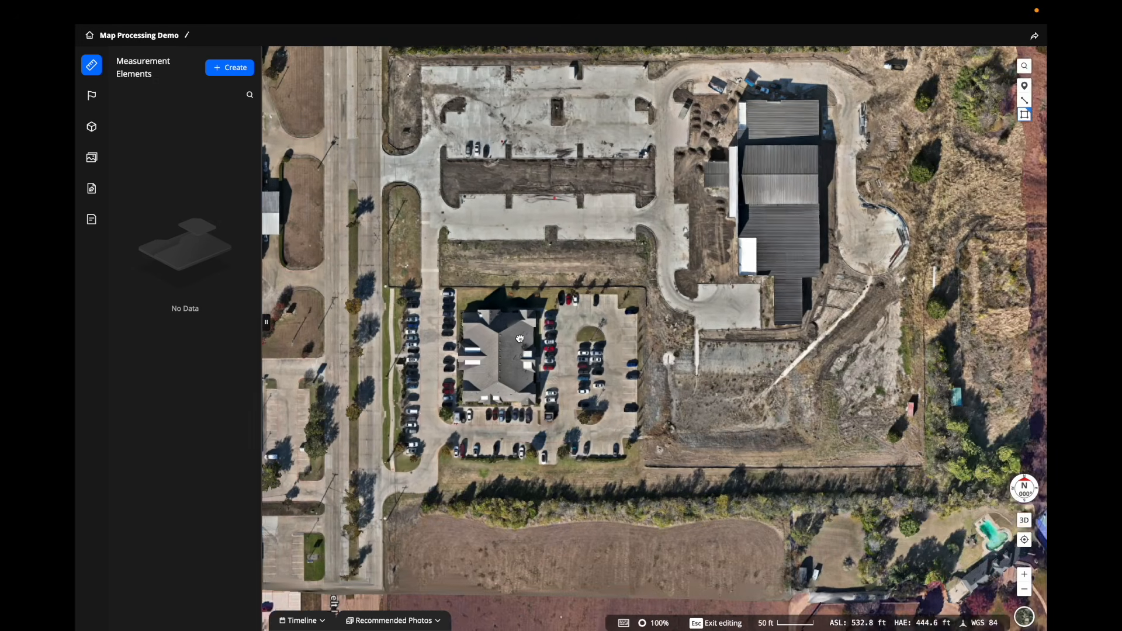
Draw a line measurement across the driveway by the upper parking lot.
scroll(557, 340, "up", 2)
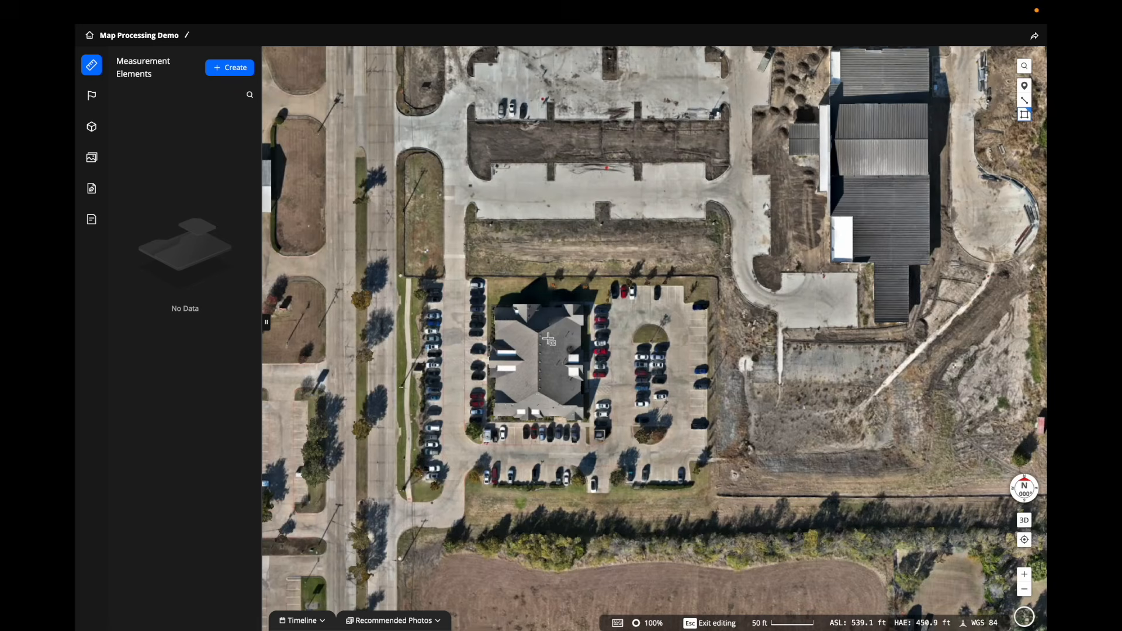
scroll(412, 371, "up", 3)
left_click_drag(455, 96, 482, 293)
left_click(1024, 100)
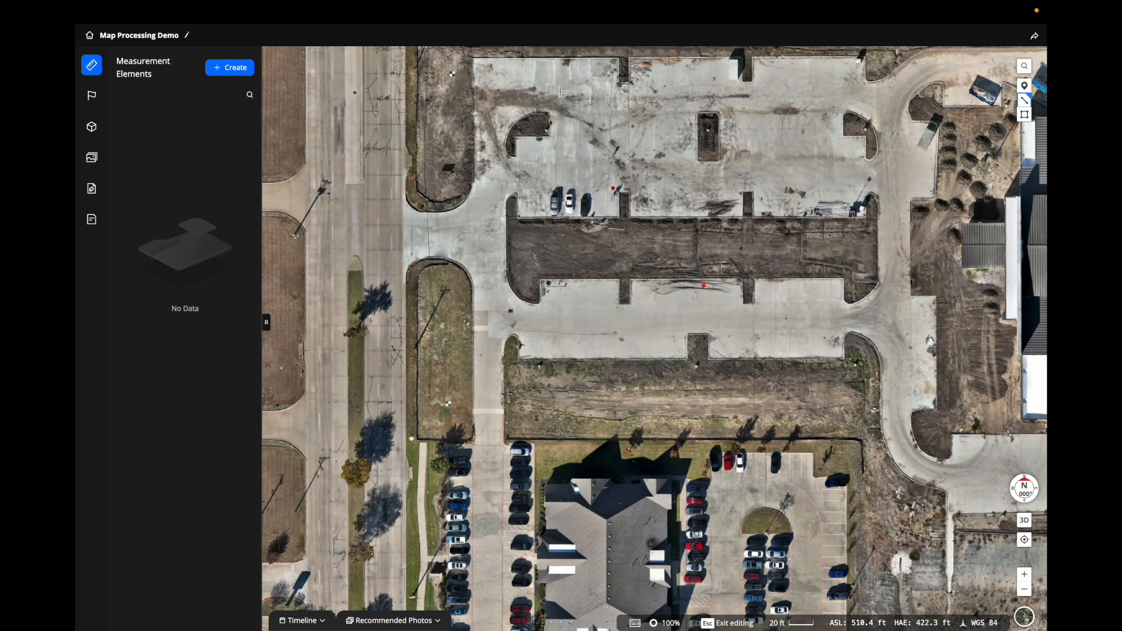
left_click(437, 212)
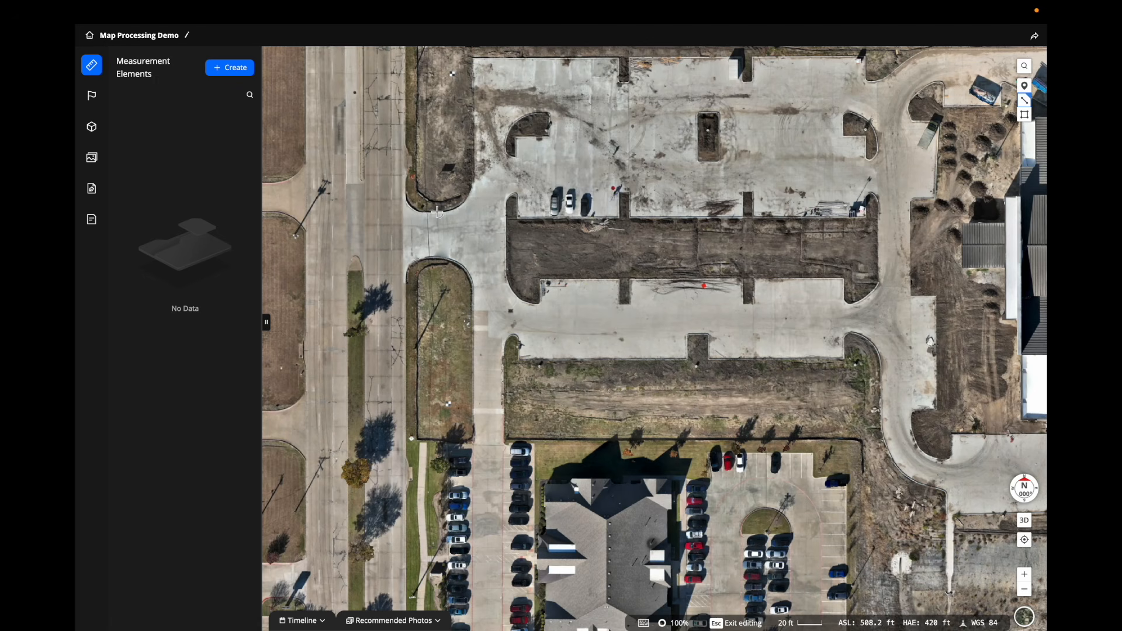
double_click(438, 257)
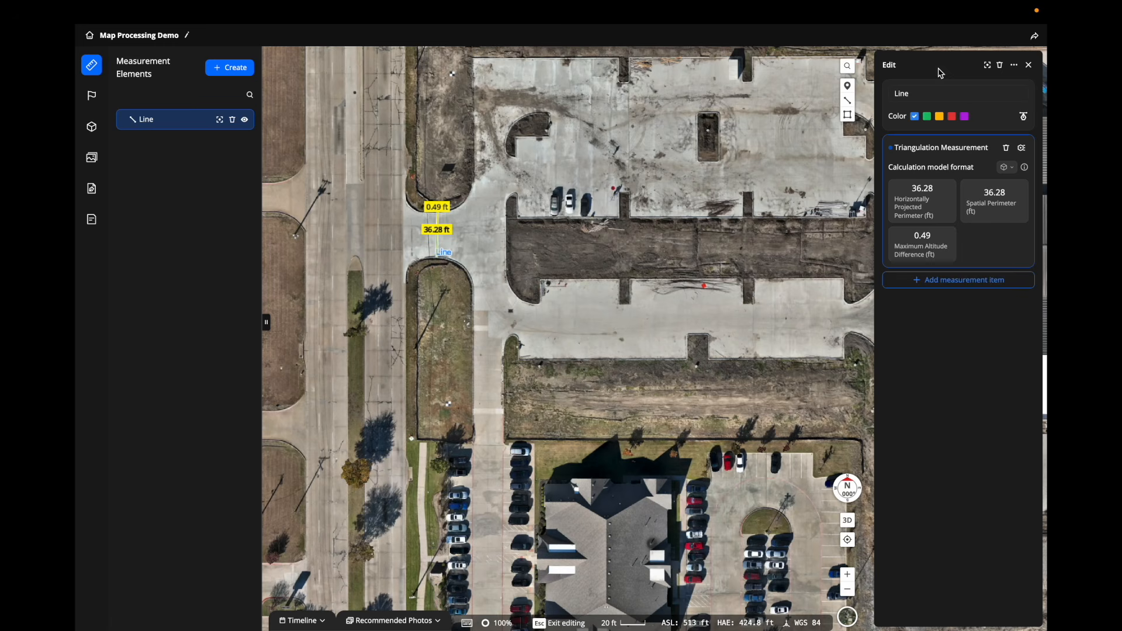
Rename the line measurement to 'Distance for Driveway'.
left_click(941, 94)
key("BackSpace")
key("BackSpace")
key("BackSpace")
key("BackSpace")
type("Distance for")
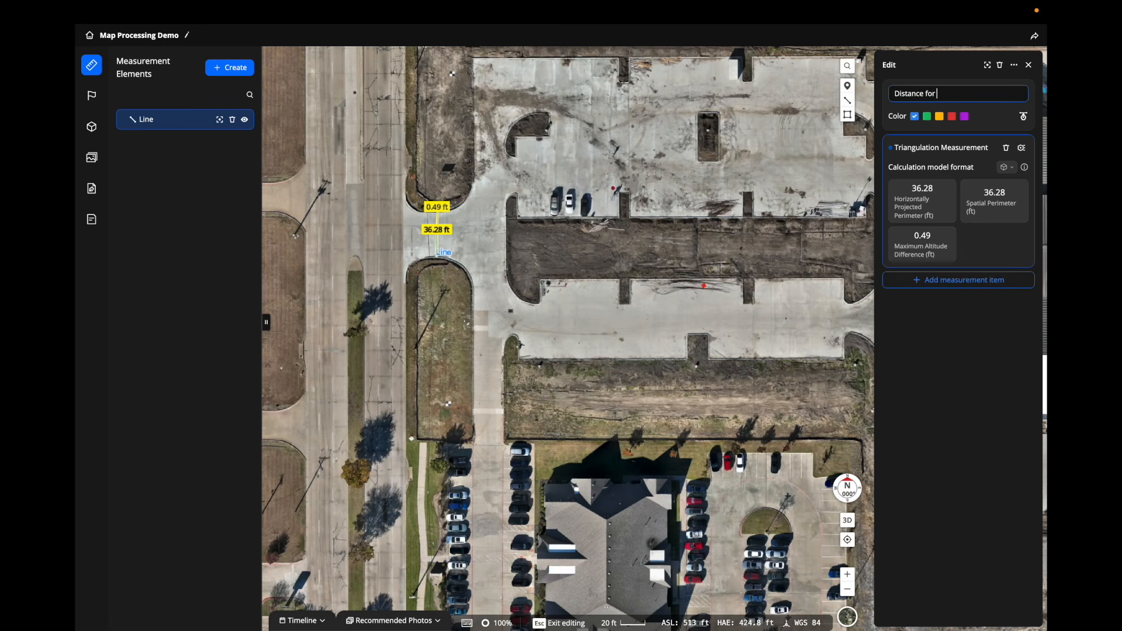
type("Driveway")
key("Return")
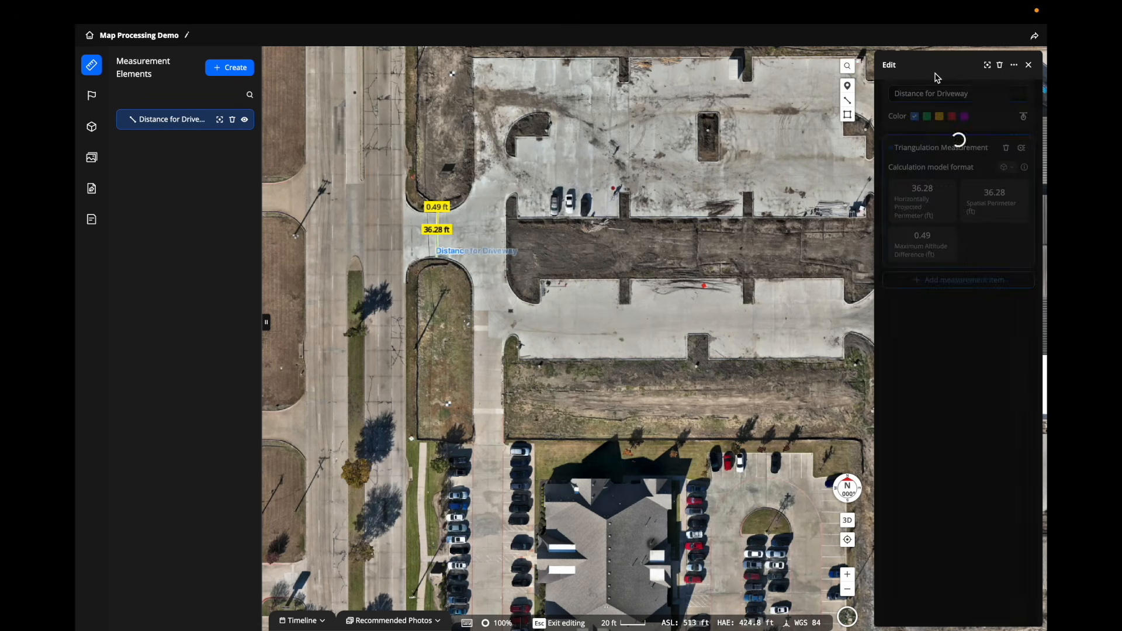
Trace the church parking lot as a roughly 7,483 m² polygon and rename Polygon 5 to 'Parking Lot'.
left_click(1028, 65)
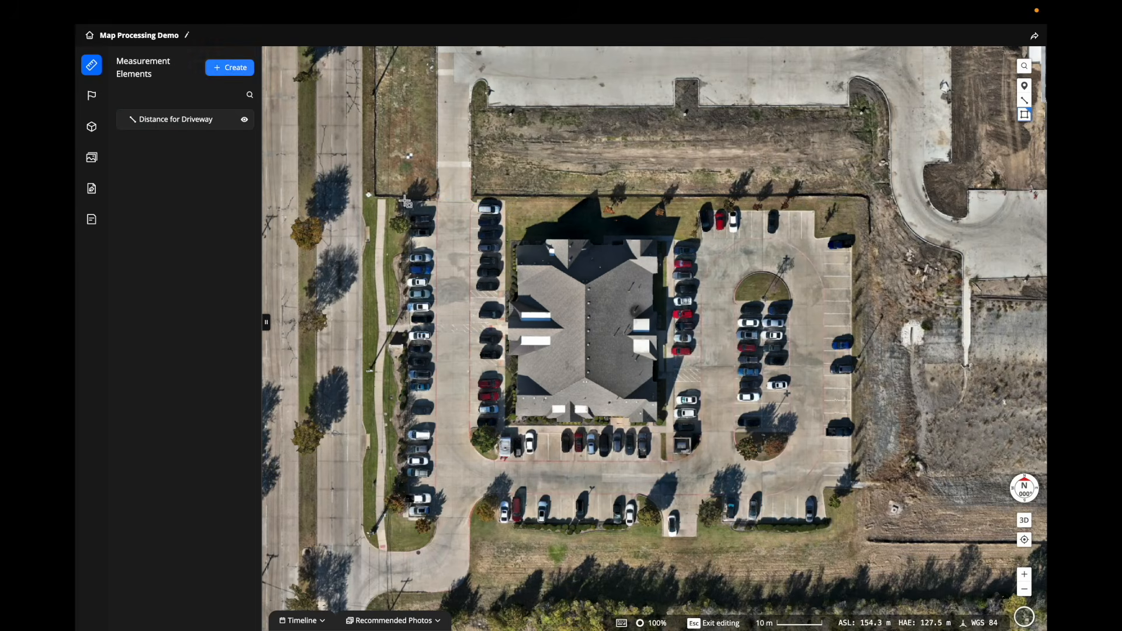
left_click(853, 197)
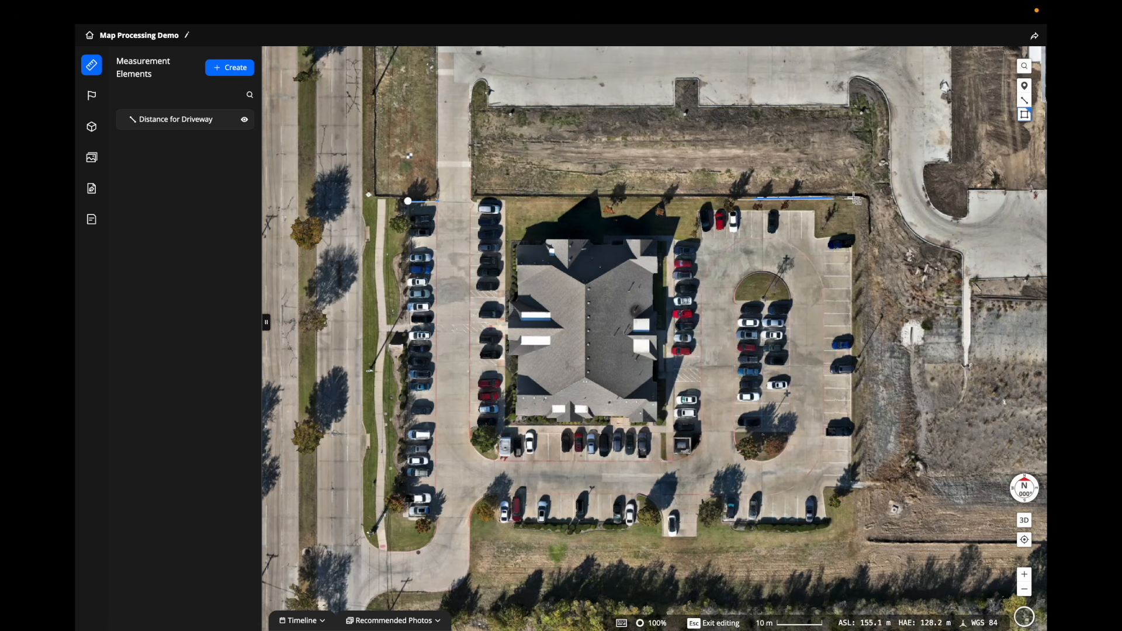
left_click(853, 541)
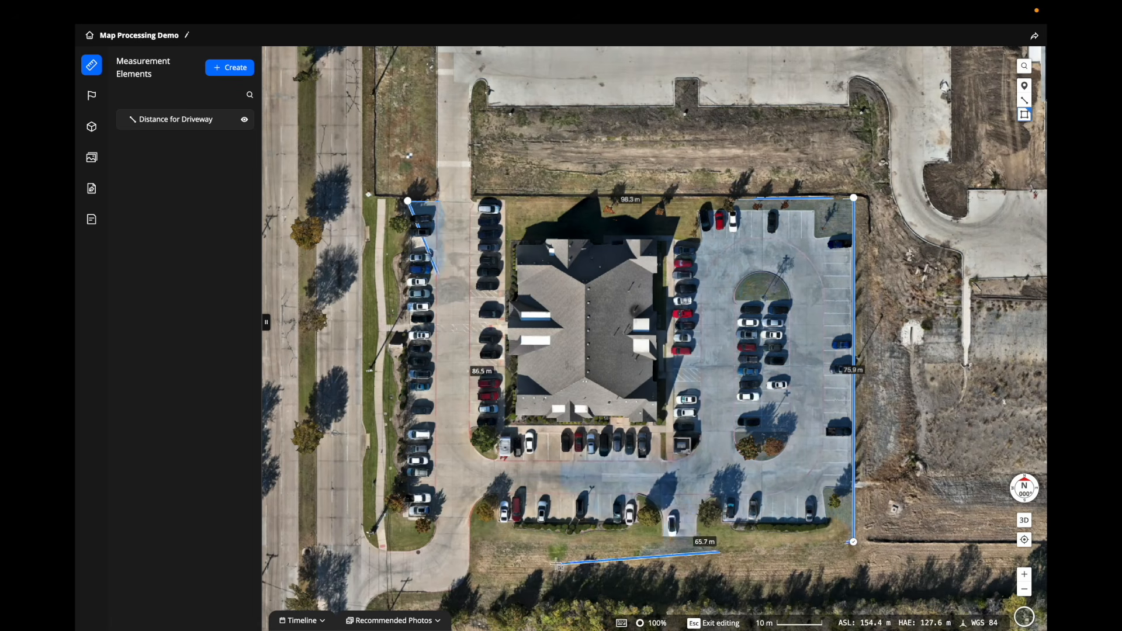
double_click(403, 545)
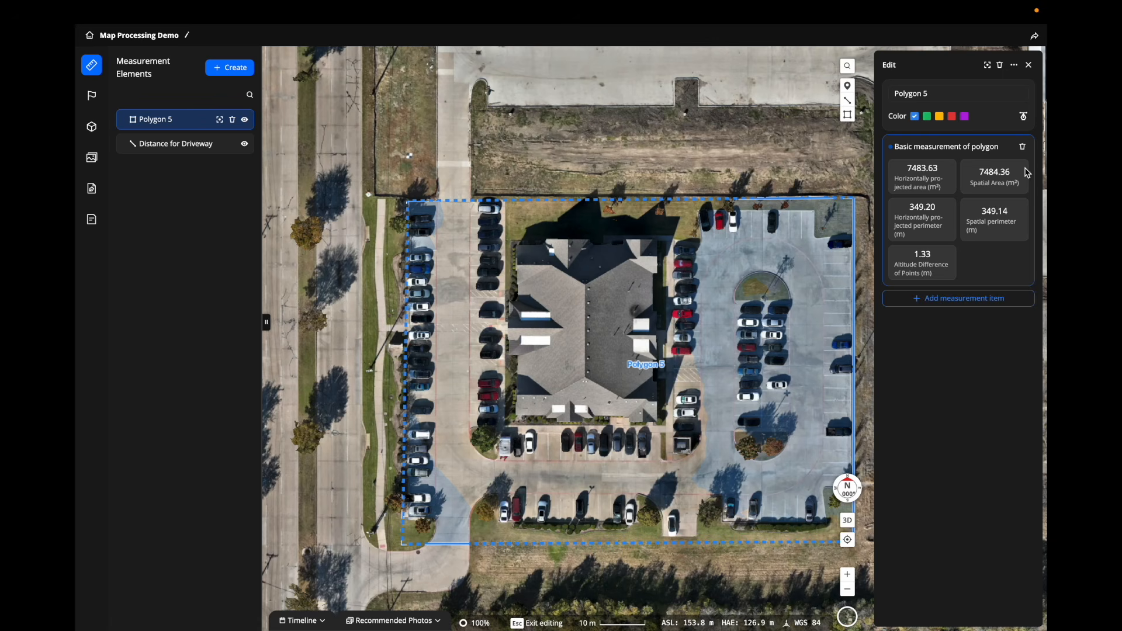
left_click(895, 93)
type("Parking Lot")
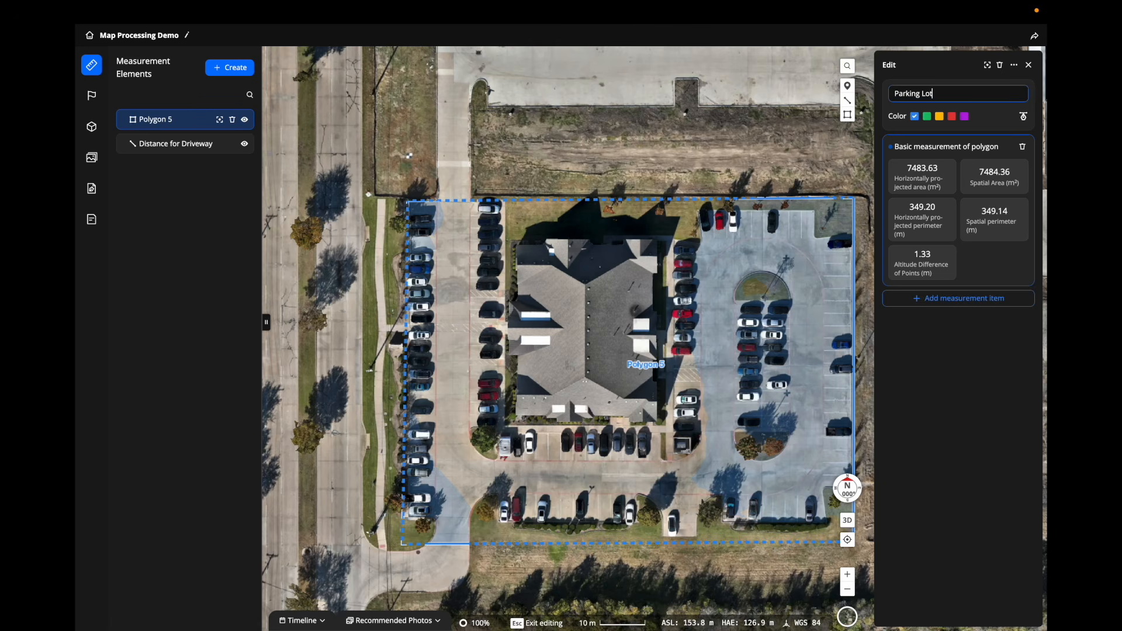
key("Return")
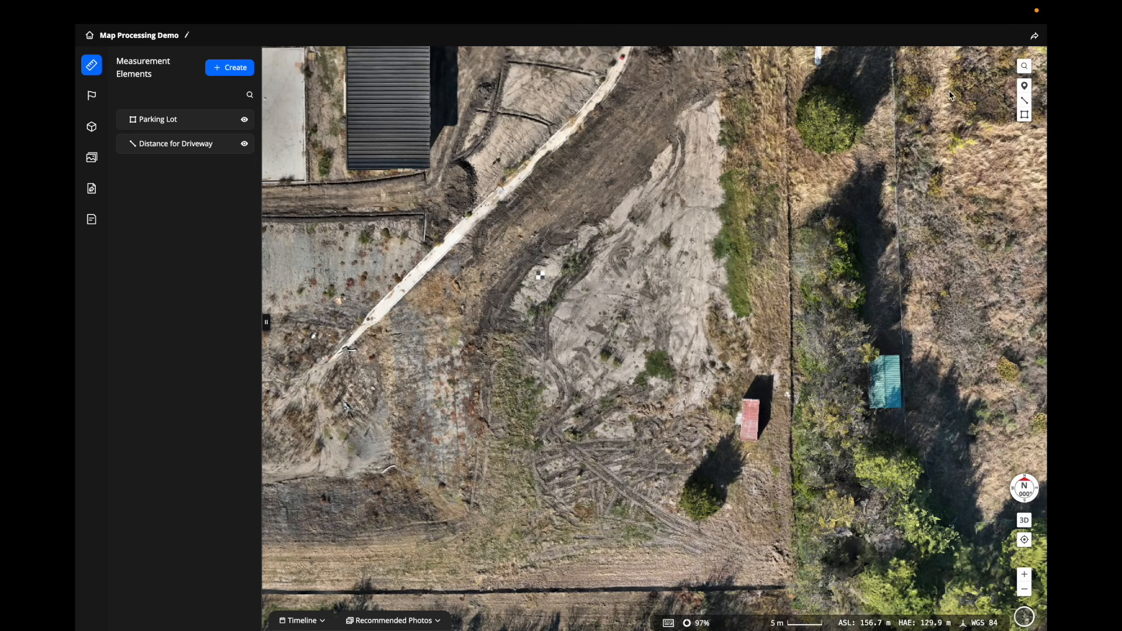
Place a red point on the red shed and name it 'Follow Up Area'.
left_click(1024, 88)
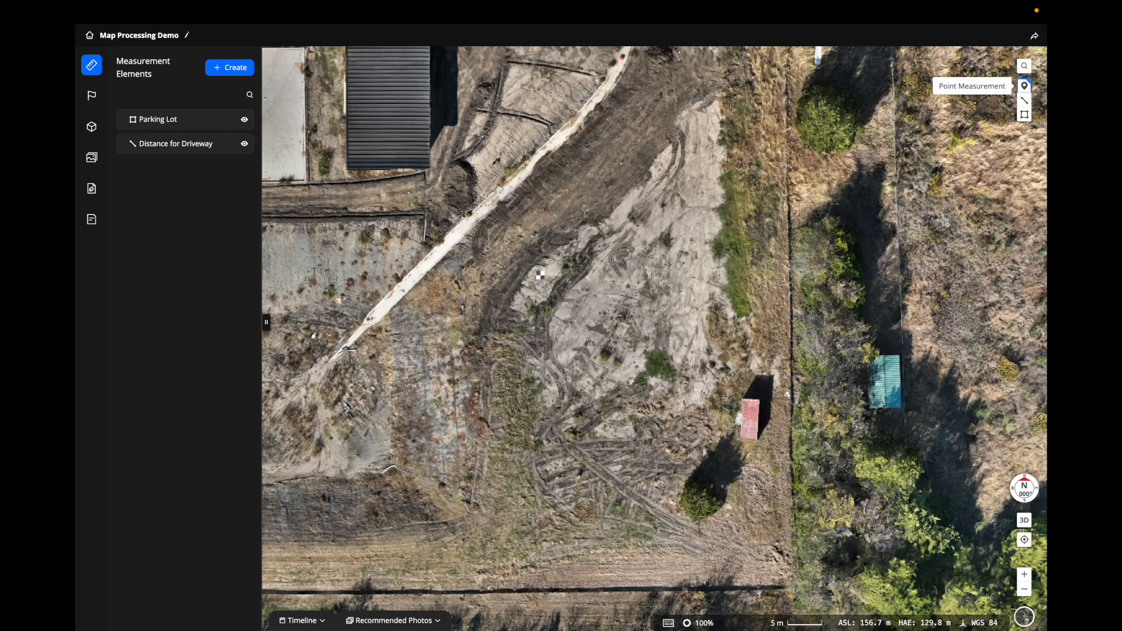
left_click(750, 425)
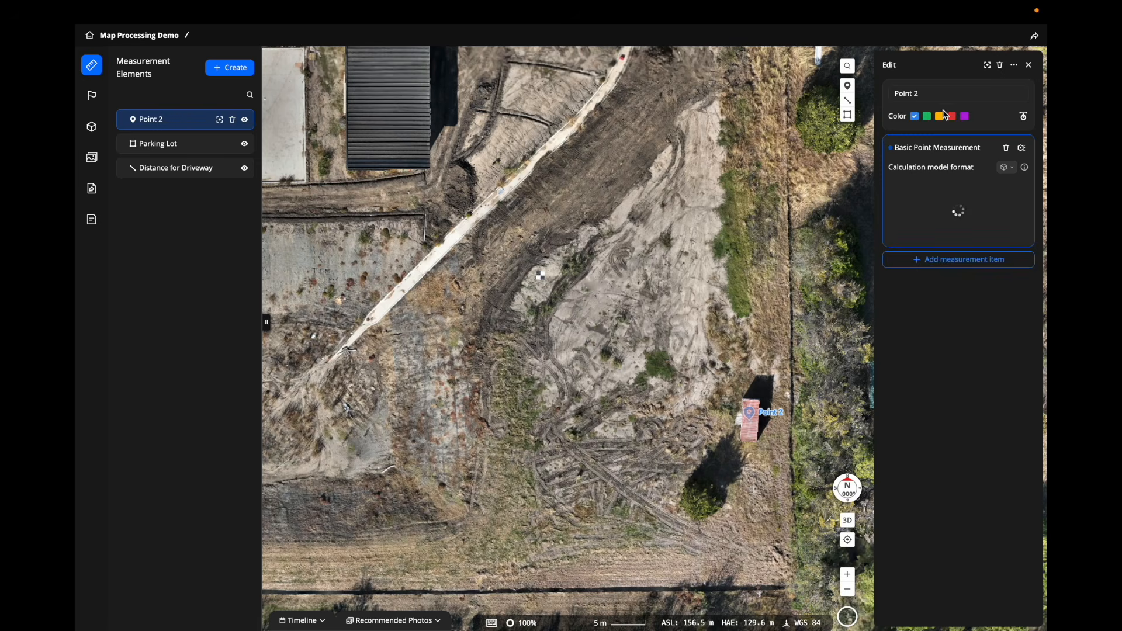
type("Follow Up Area")
key("Return")
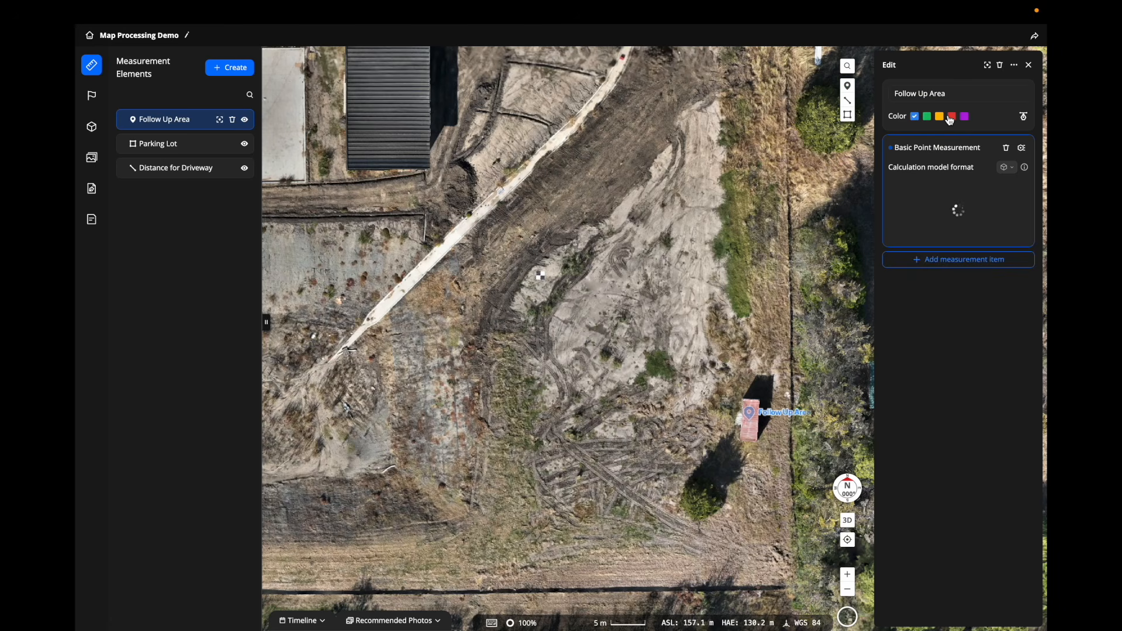
left_click(951, 117)
left_click(1029, 65)
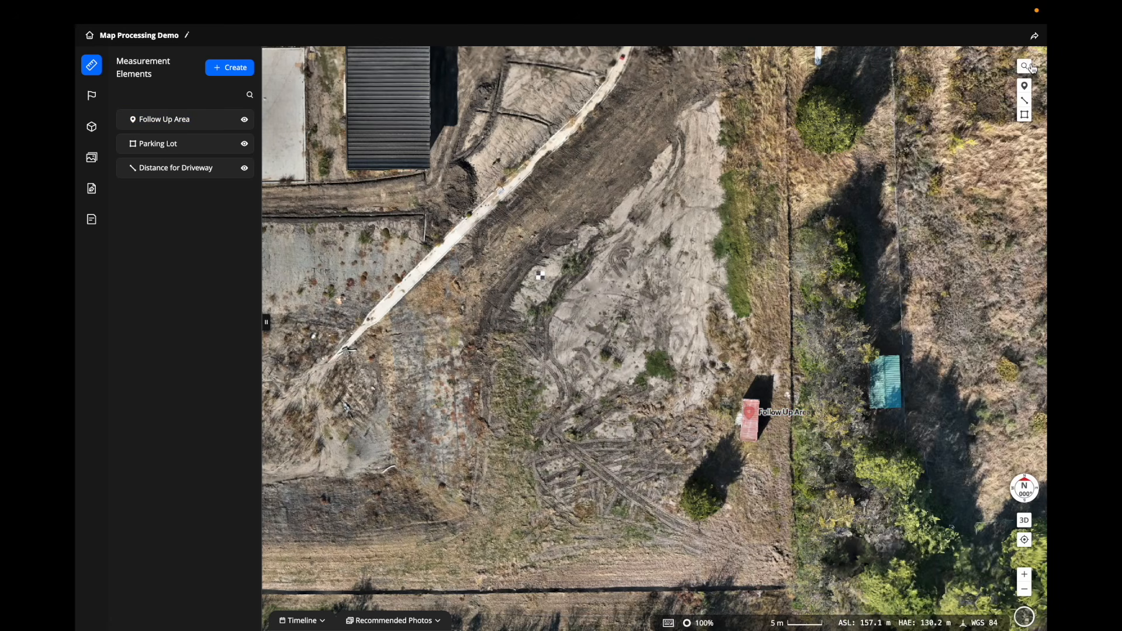
Zoom out and shift the map to frame the construction site.
scroll(532, 352, "down", 3)
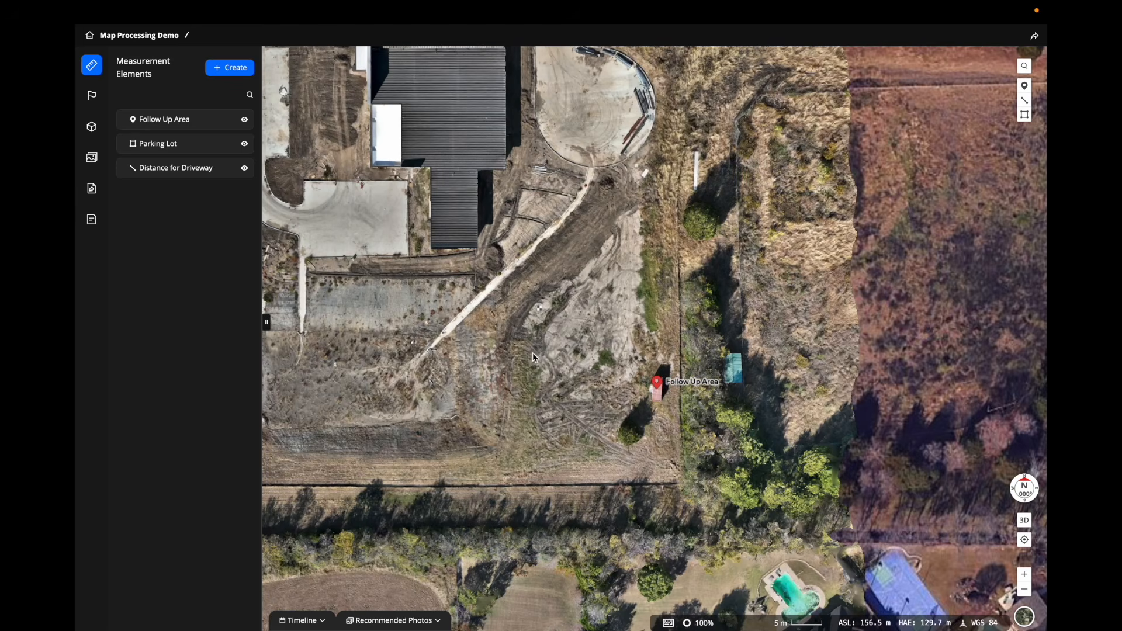
scroll(528, 353, "down", 2)
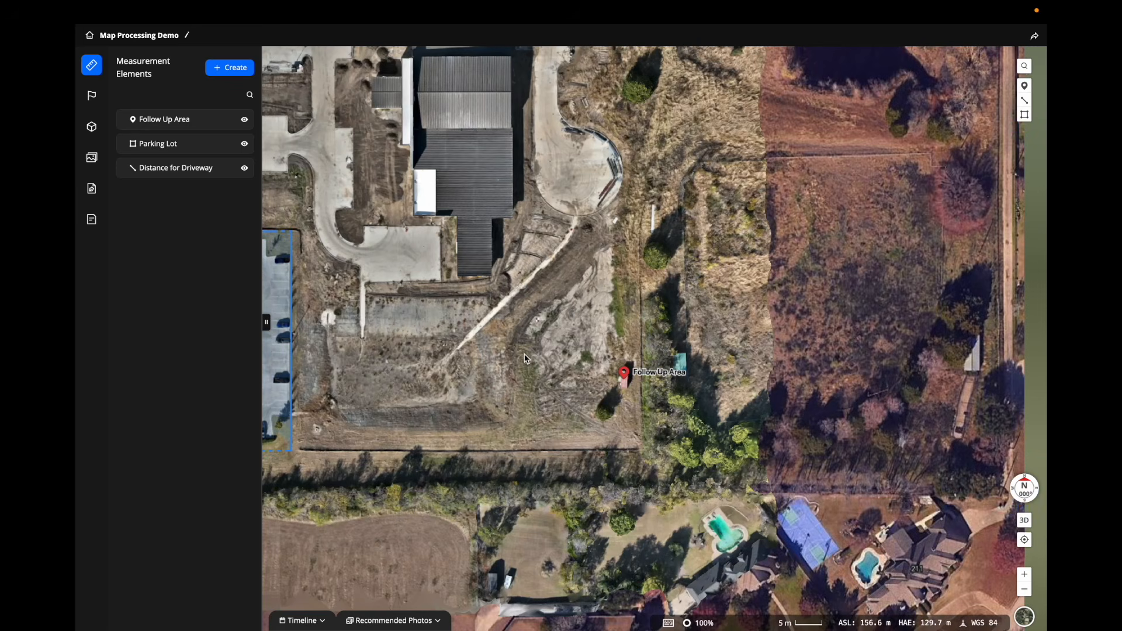
scroll(520, 357, "down", 2)
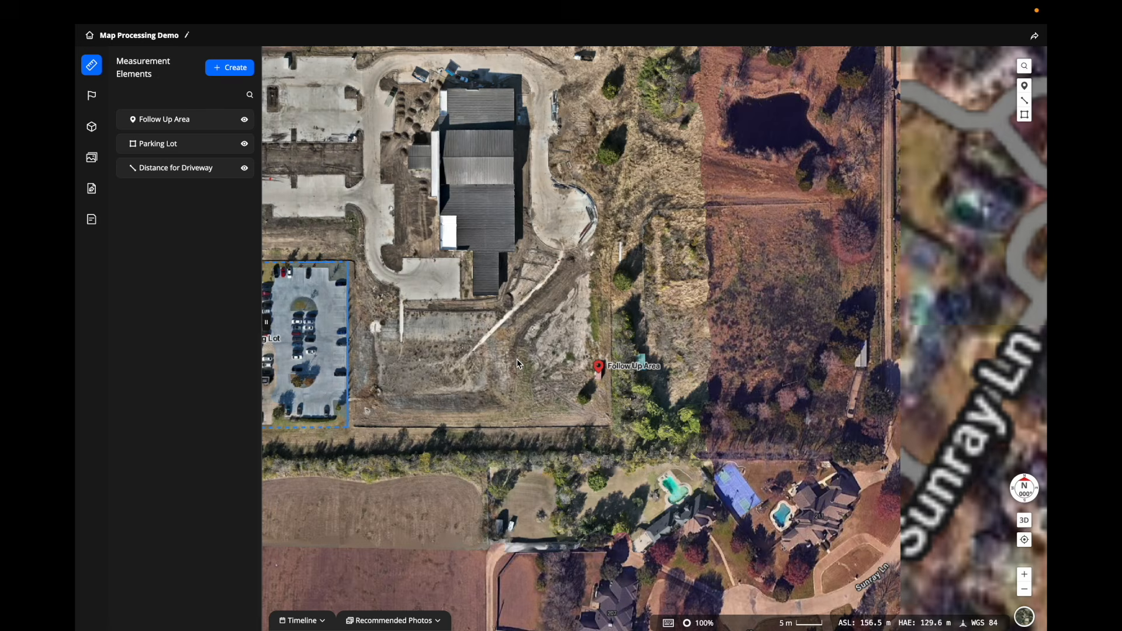
scroll(516, 363, "down", 2)
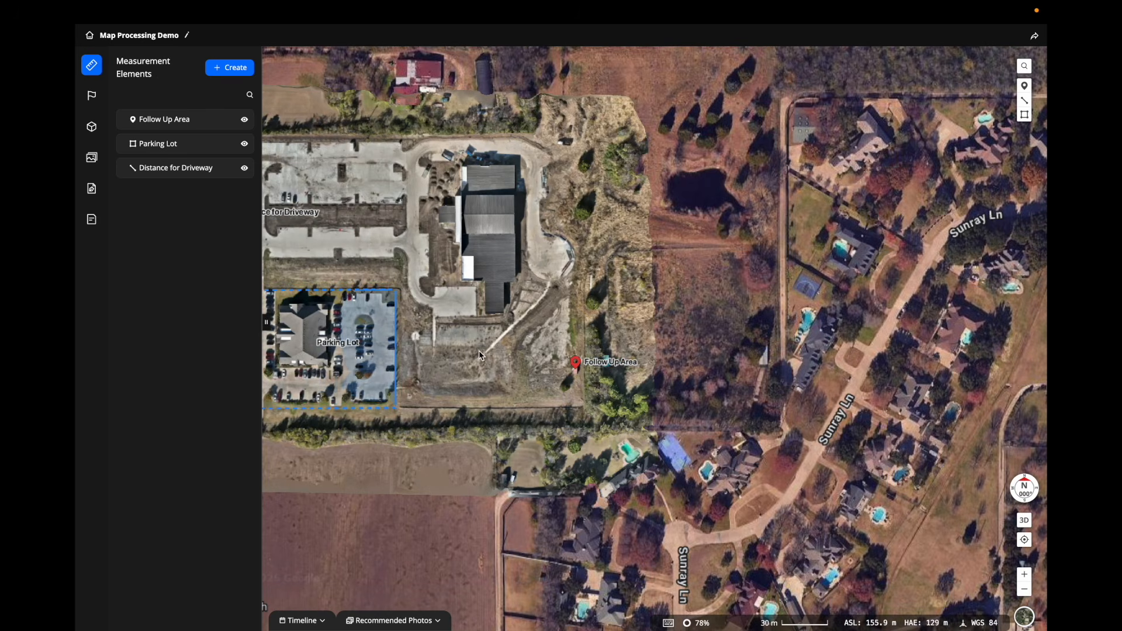
left_click_drag(465, 353, 678, 445)
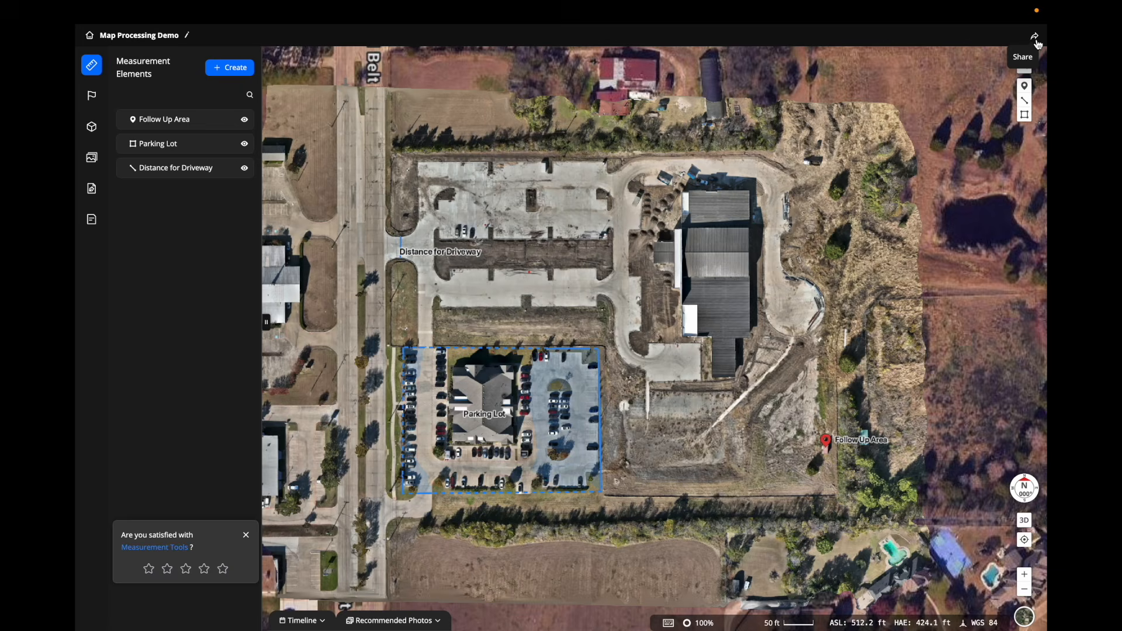
Enable link sharing for the analyzer with a 30-day validity period.
left_click(1038, 44)
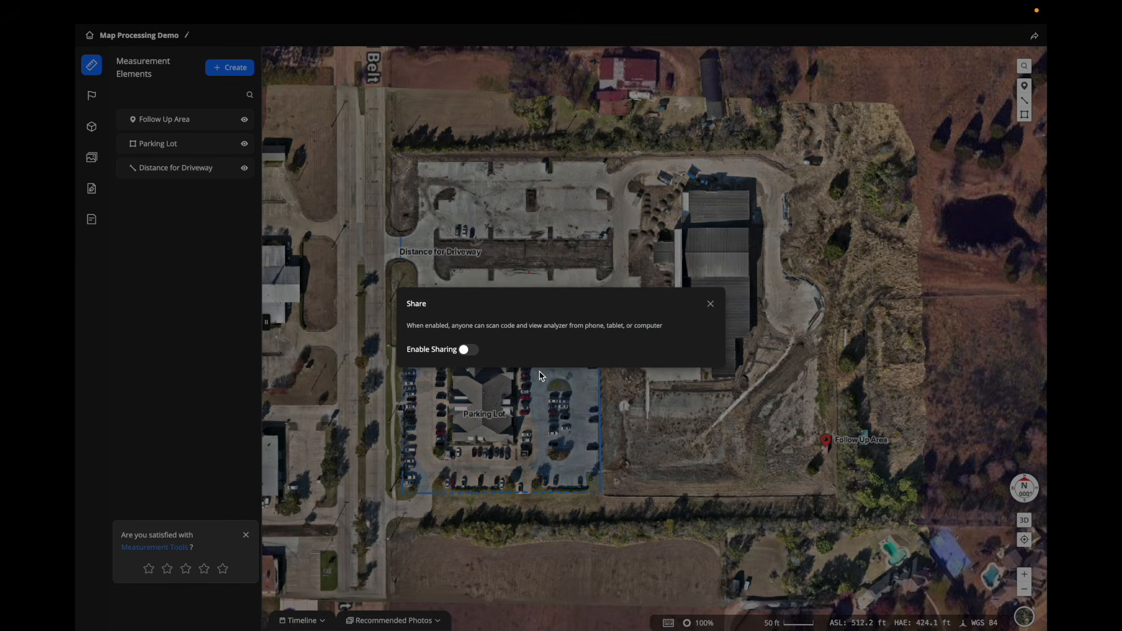
left_click(467, 350)
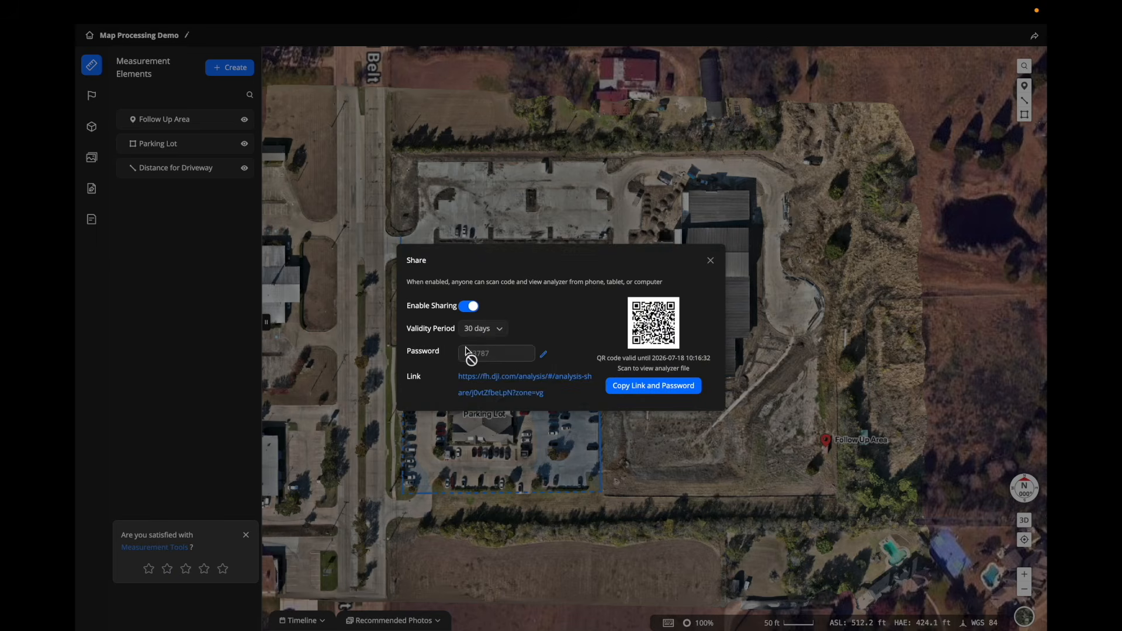
left_click(502, 329)
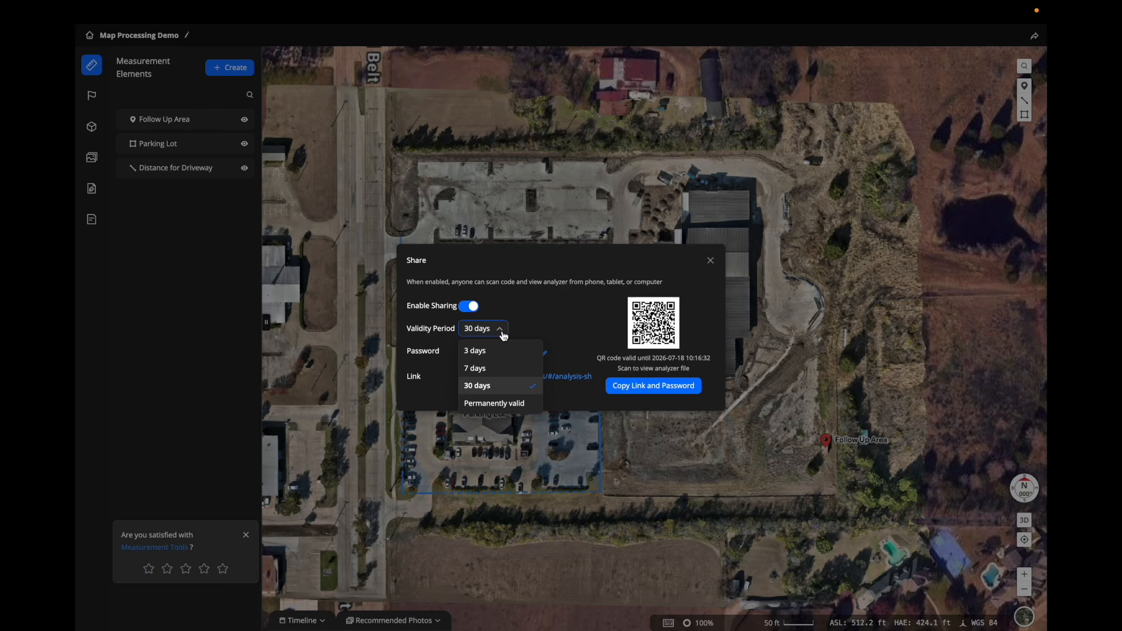
left_click(503, 336)
Replace the share password with a new one, then copy the link and password.
left_click(544, 353)
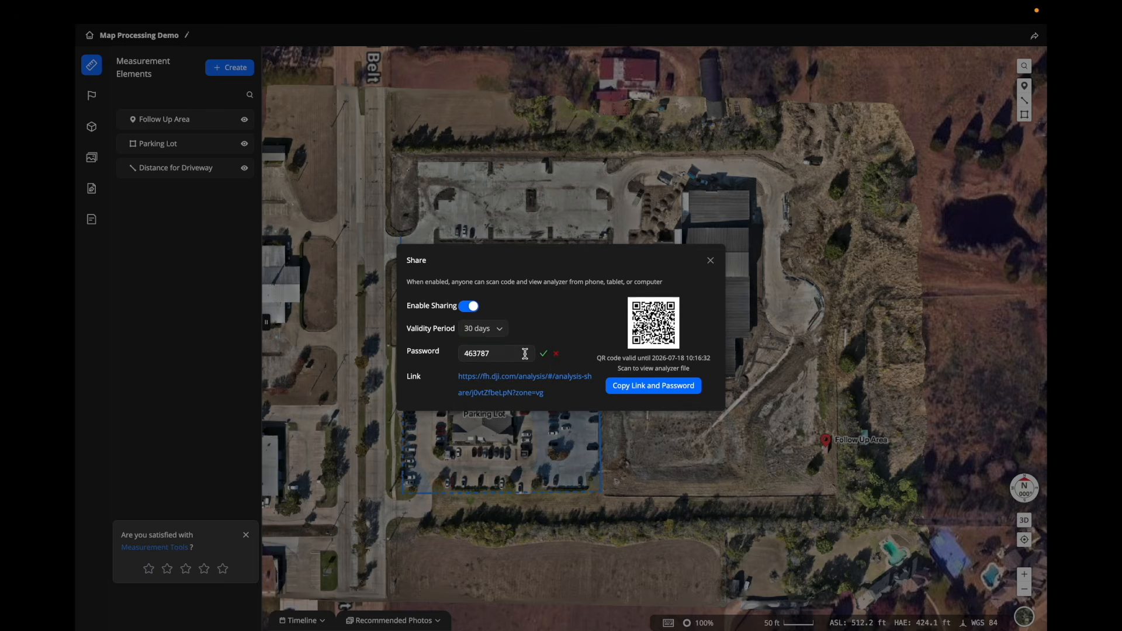
left_click(525, 353)
left_click_drag(493, 353, 459, 354)
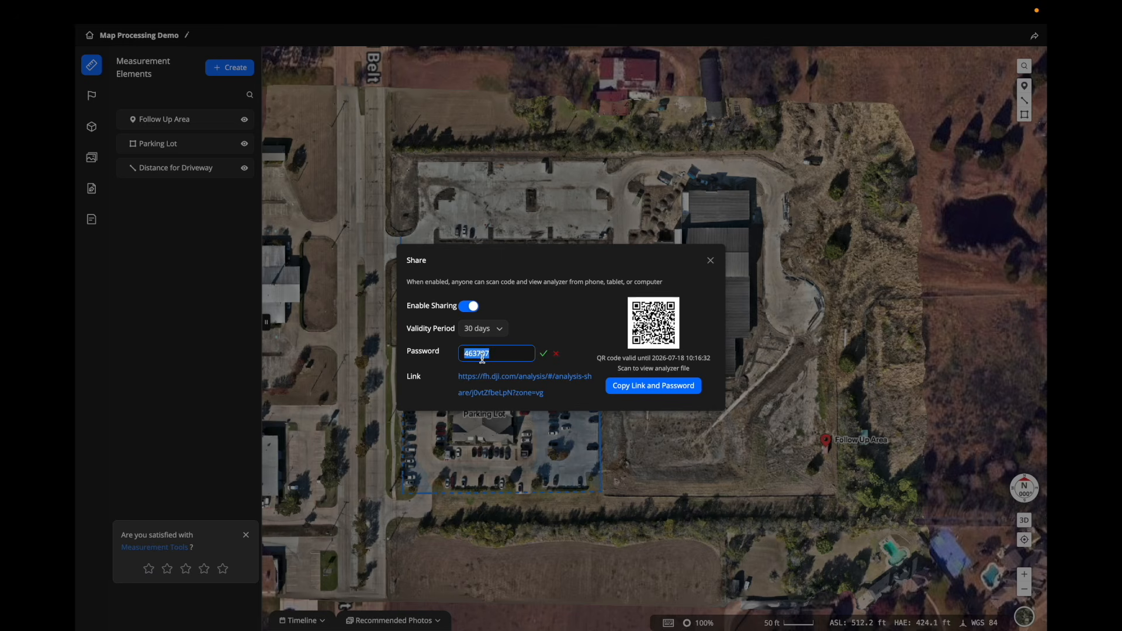
left_click(542, 354)
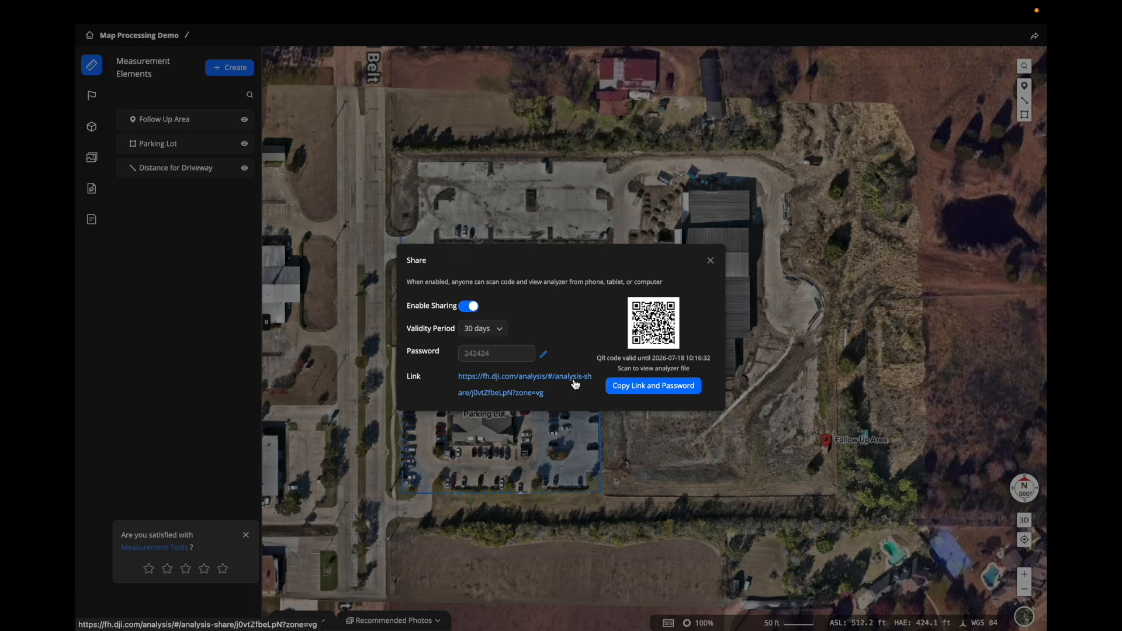
left_click(692, 394)
left_click(711, 261)
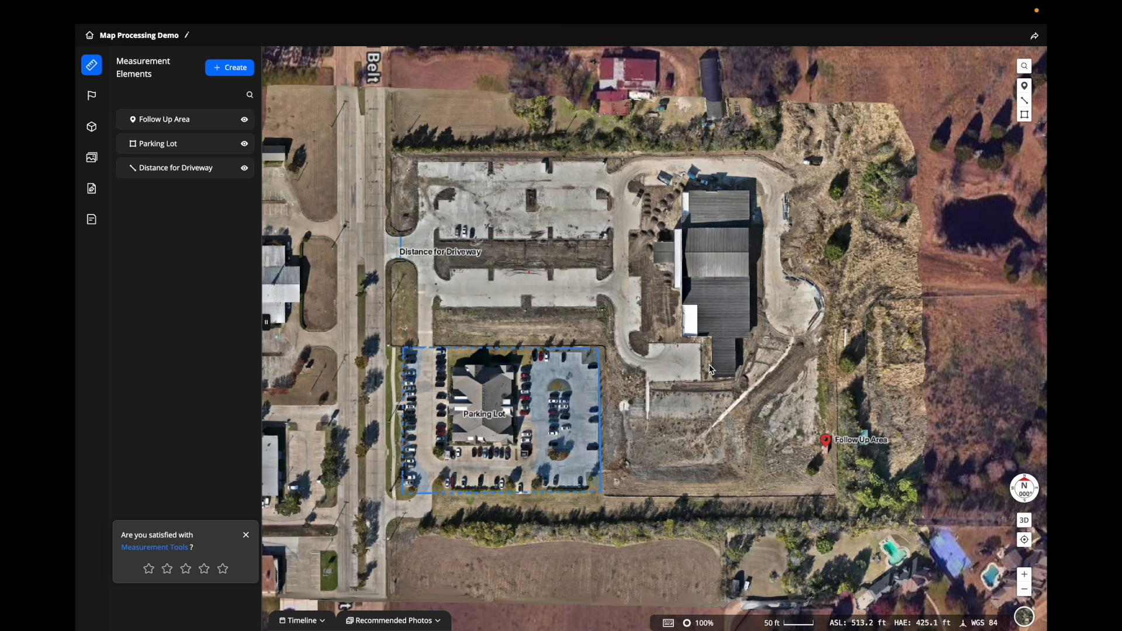
Switch the map to 3D and frame the driveway, Parking Lot and Follow Up Area measurements.
scroll(710, 369, "up", 2)
scroll(711, 369, "up", 1)
left_click_drag(691, 320, 689, 355)
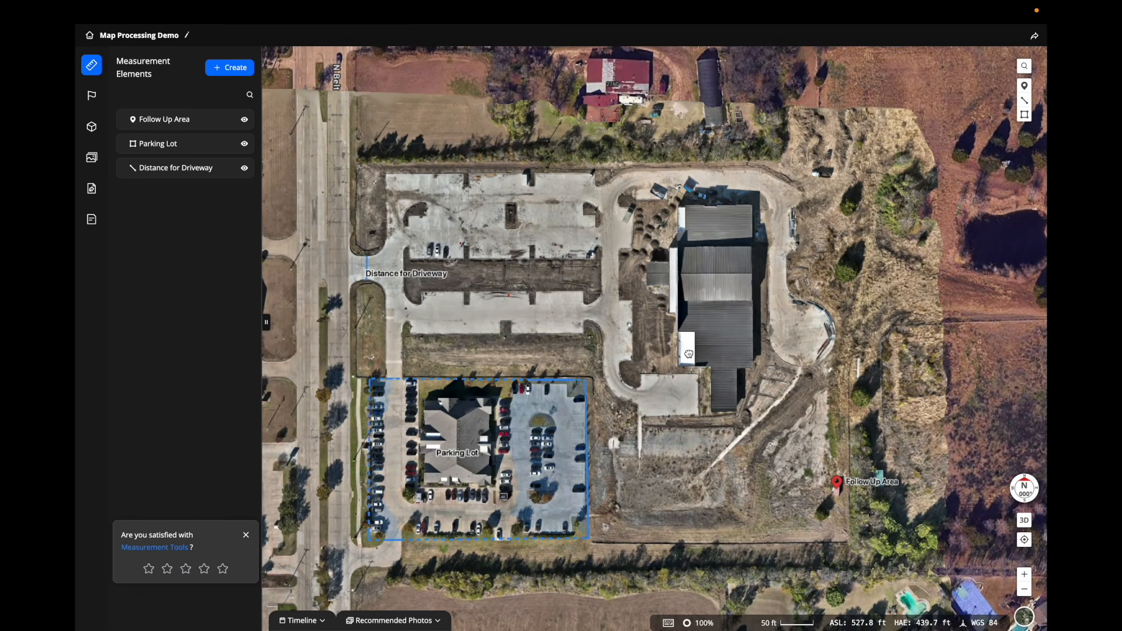
left_click(1024, 520)
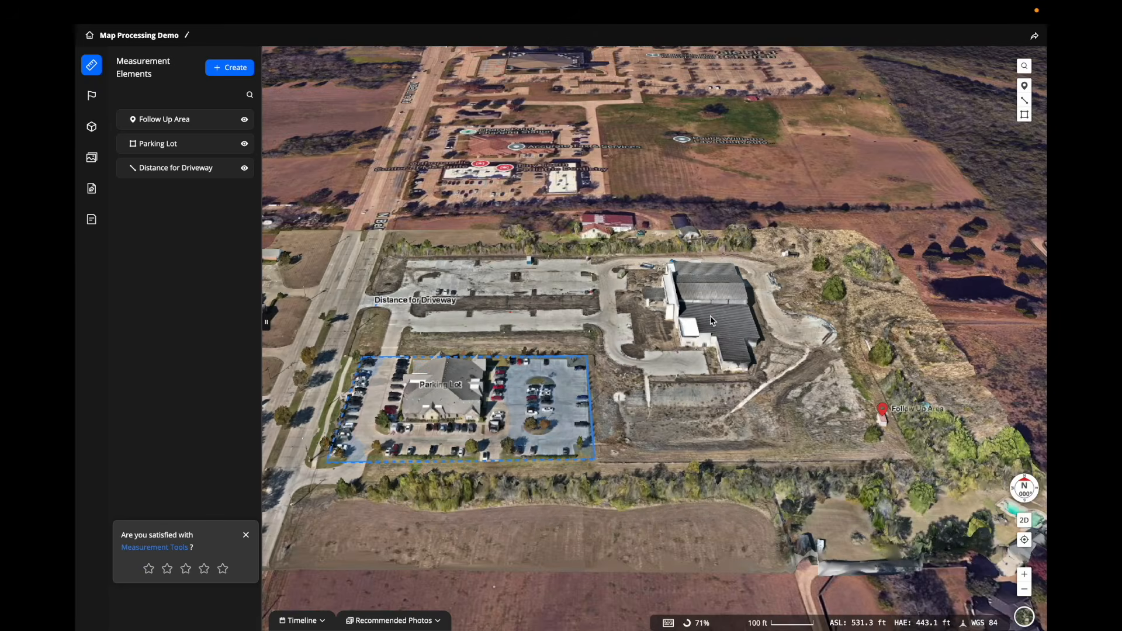
left_click_drag(712, 320, 674, 282)
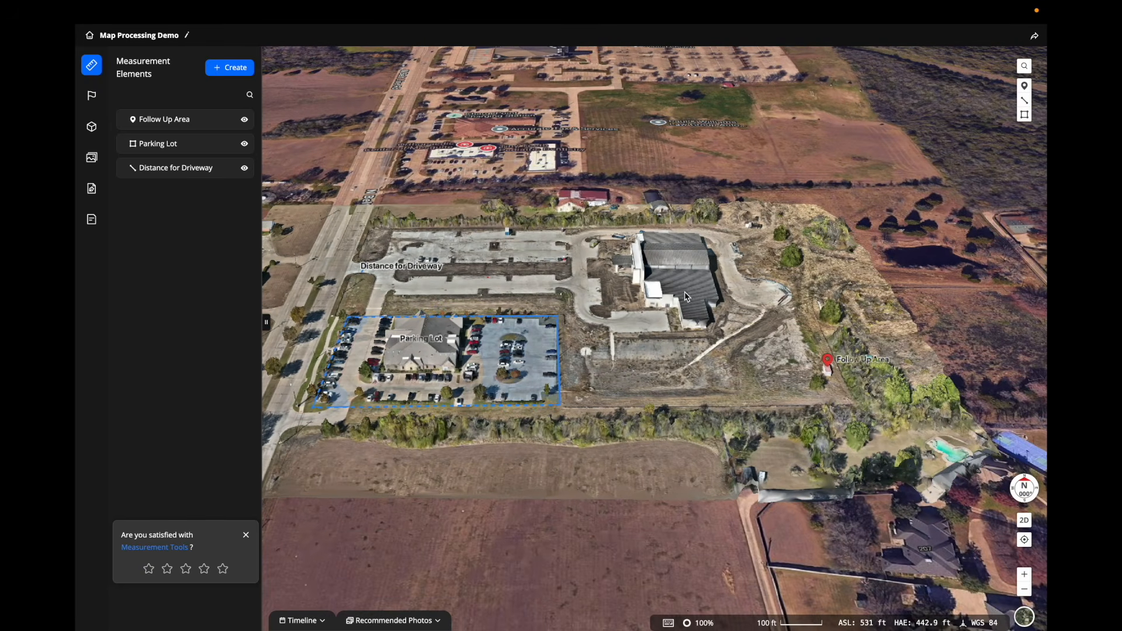
scroll(748, 332, "up", 3)
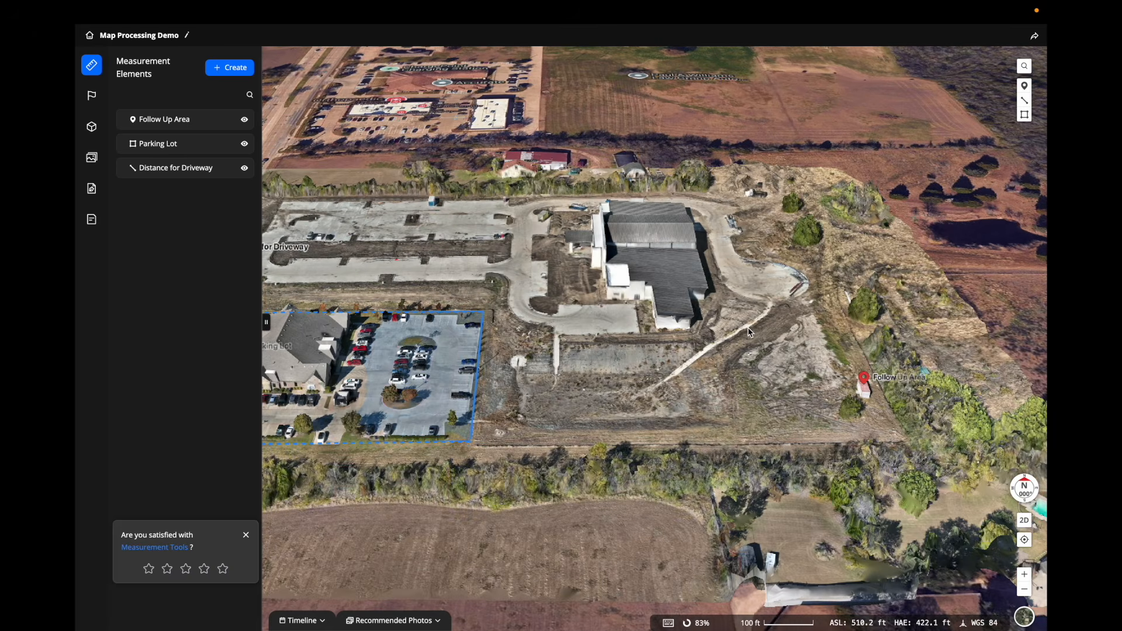
left_click_drag(625, 360, 735, 325)
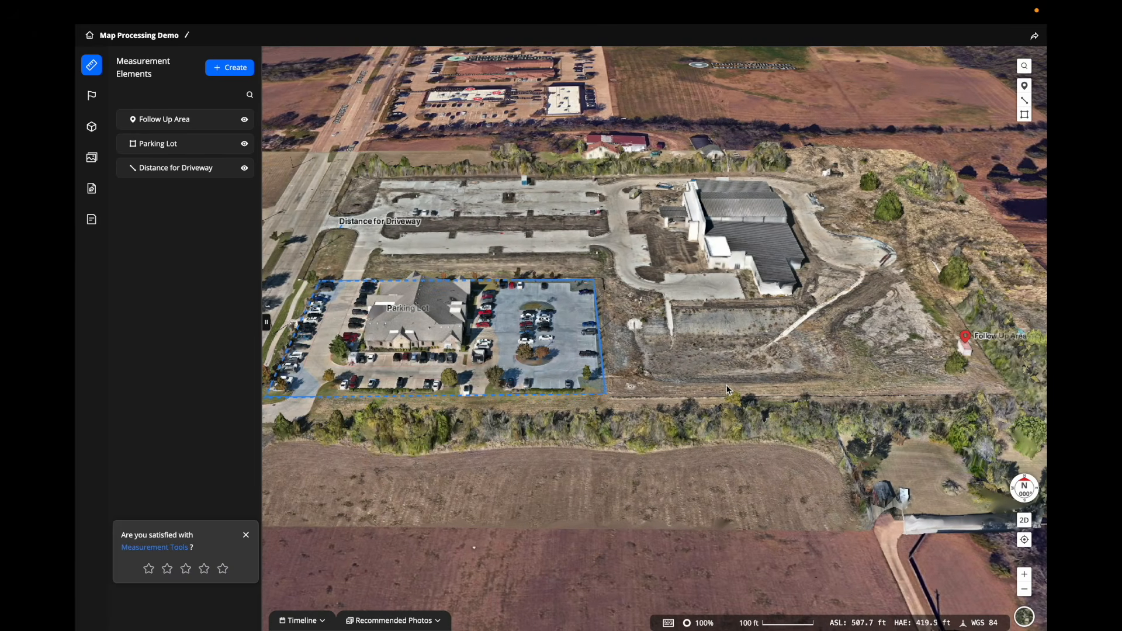